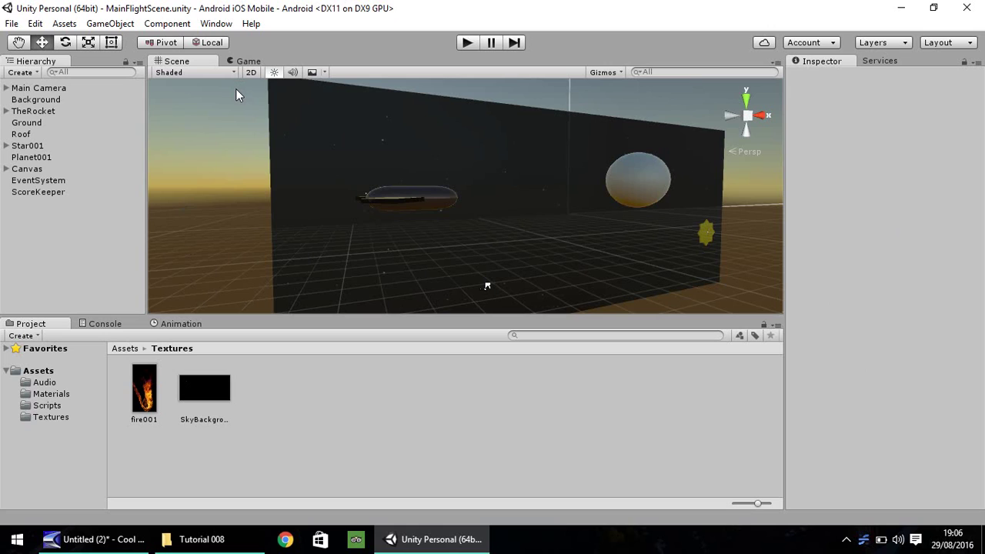
Step: Add the open MainFlightScene.unity to Scenes In Build in File > Build Settings
click(11, 24)
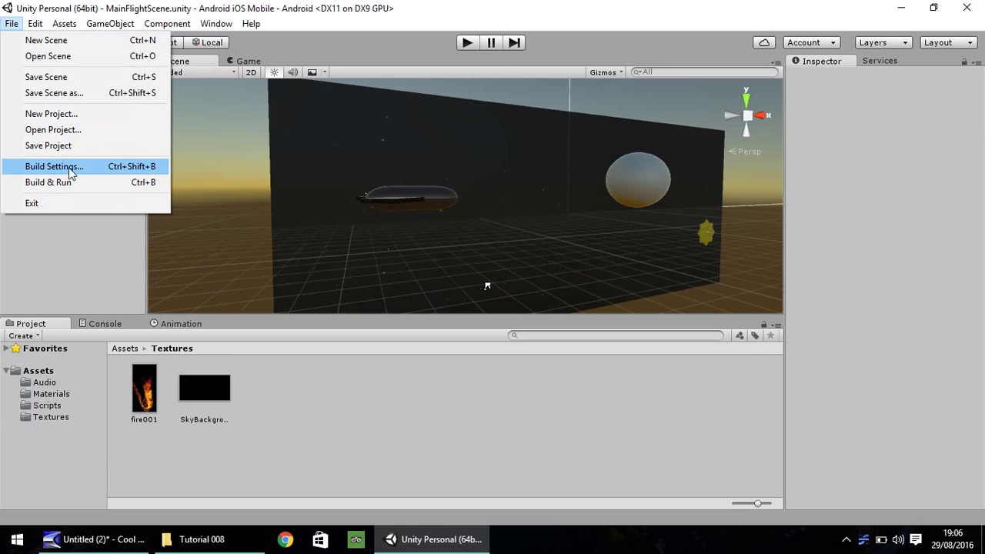
click(113, 167)
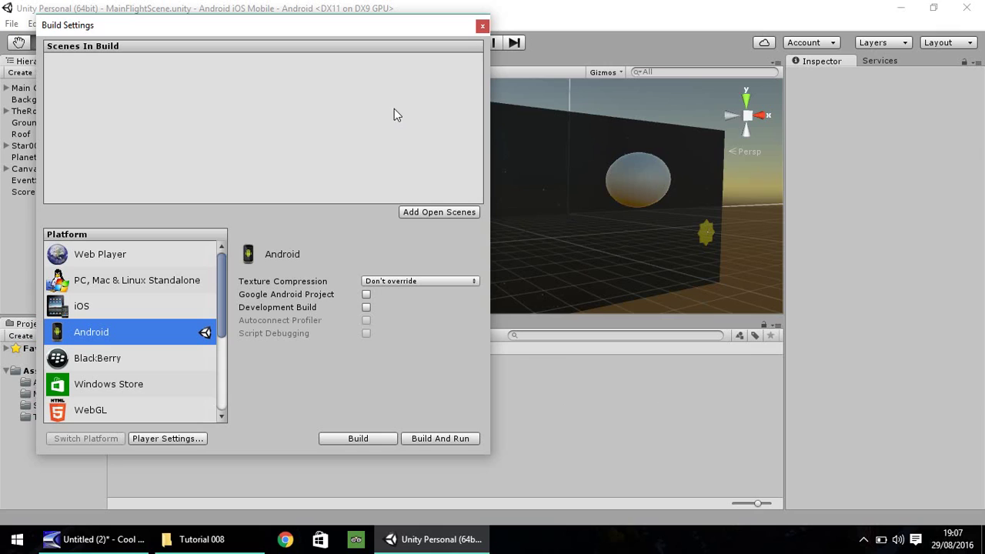
click(440, 213)
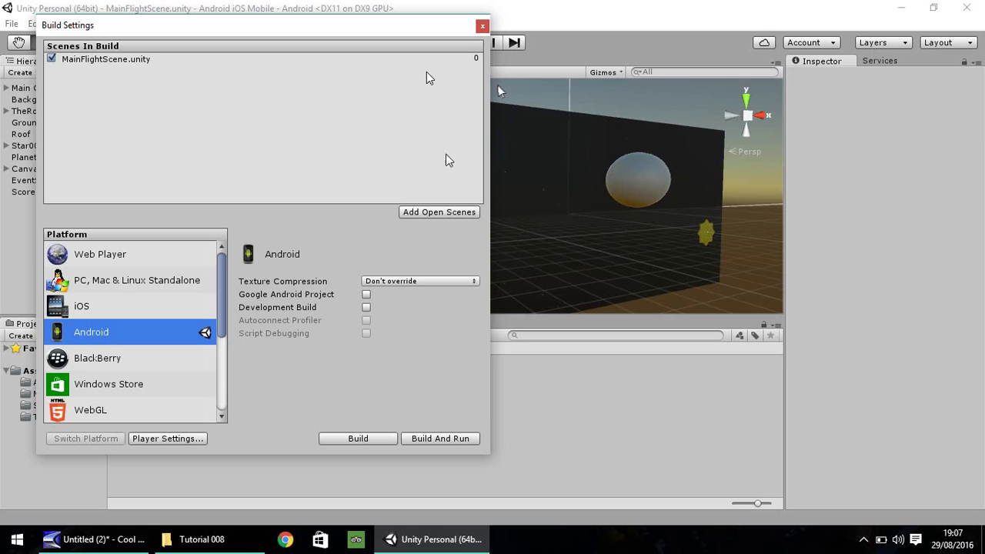
click(480, 28)
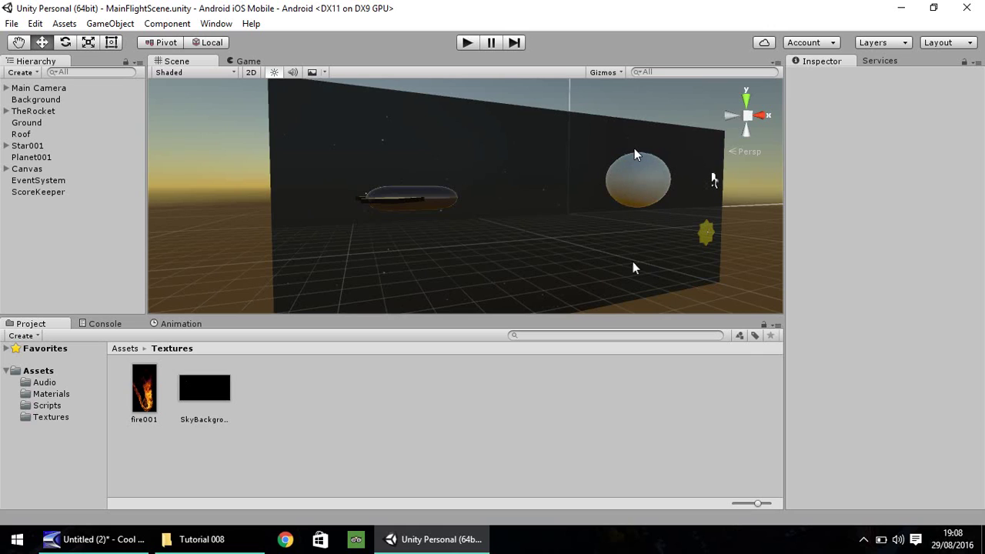
Step: Import SandTex.jpg from the Tutorial 008 folder into the project's Textures folder
click(48, 418)
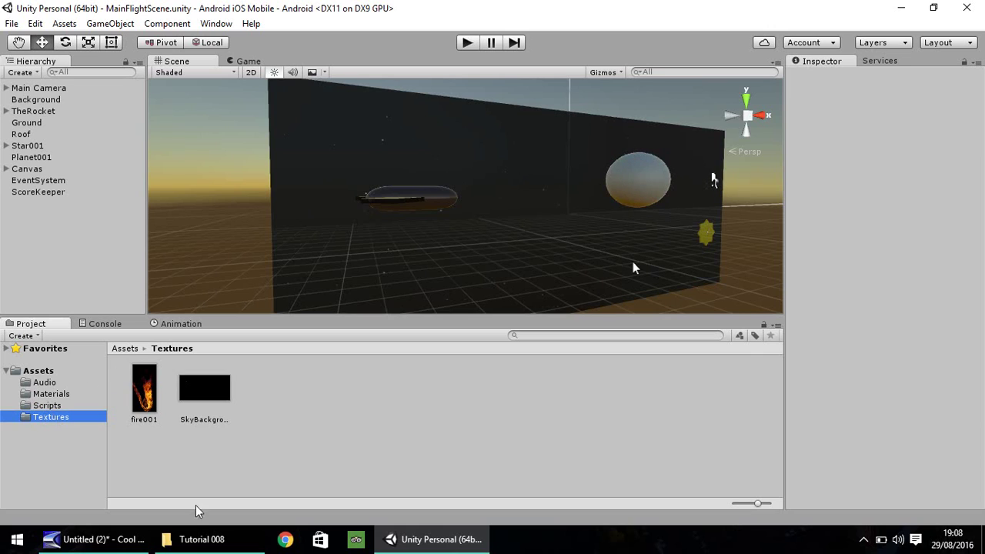
click(200, 539)
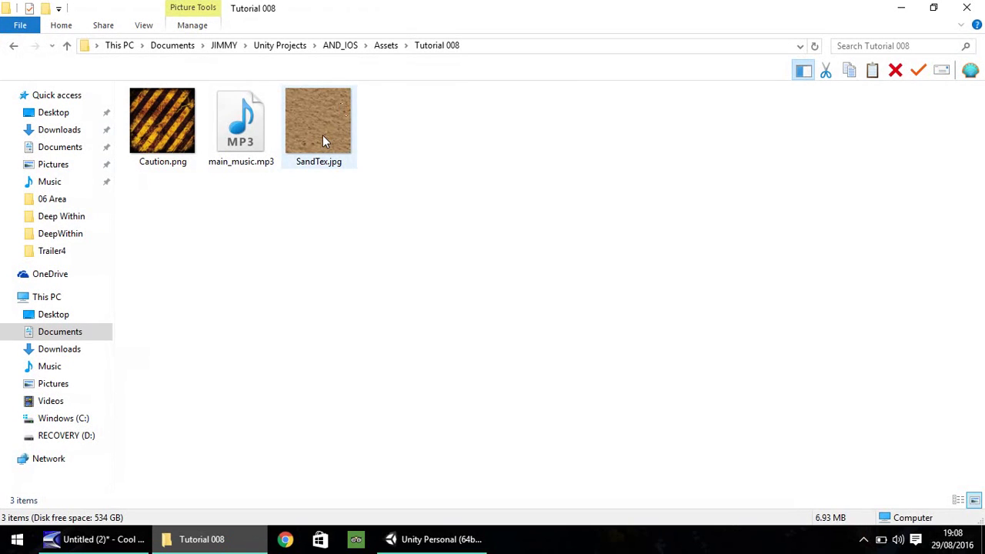
drag(322, 135, 269, 389)
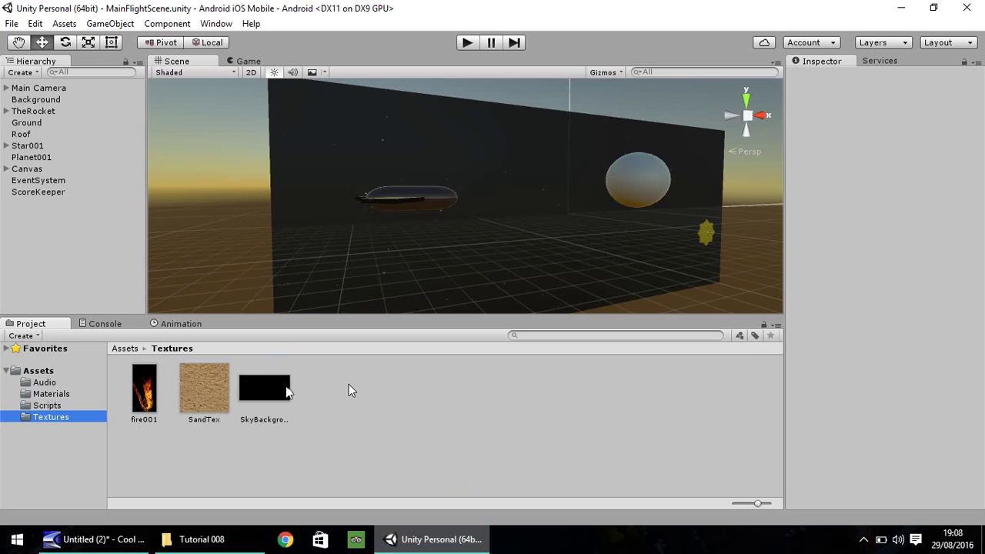
Step: Frame the planet sphere in the Scene view and drop the SandTex texture onto it
scroll(531, 243, up, 3)
middle_drag(546, 253, 286, 246)
scroll(518, 227, up, 2)
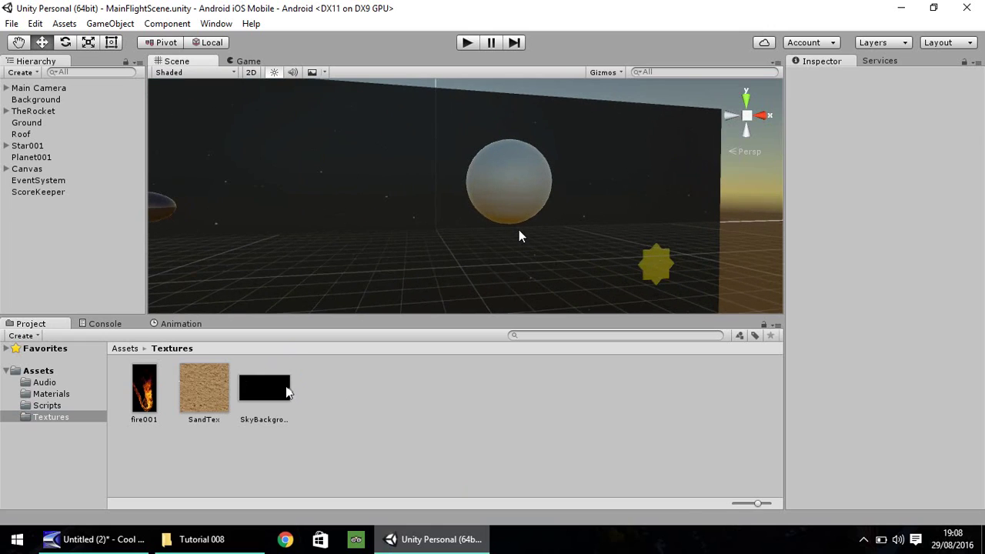
drag(204, 394, 504, 178)
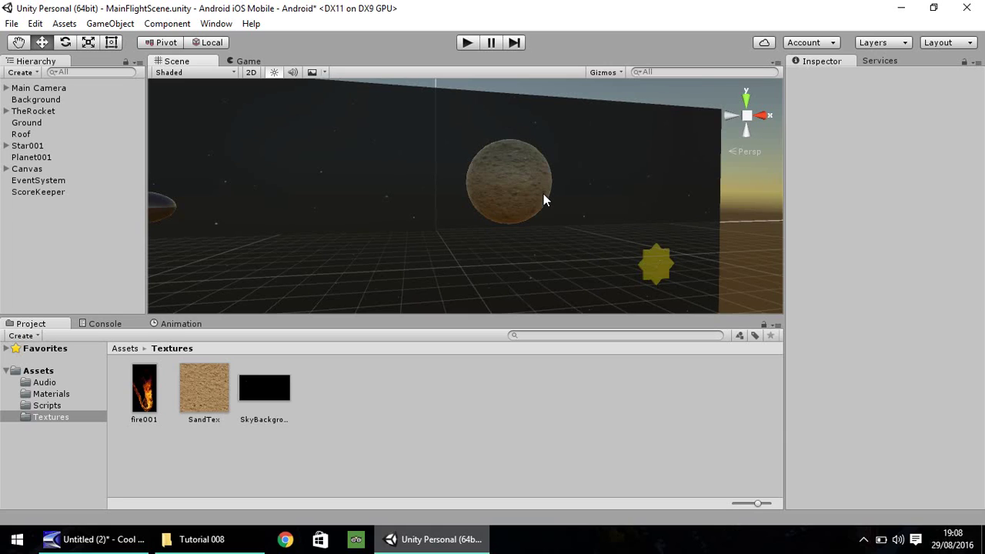
Step: Set the SandTex 1 copy's Texture Type to Normal map and apply the import settings
click(213, 390)
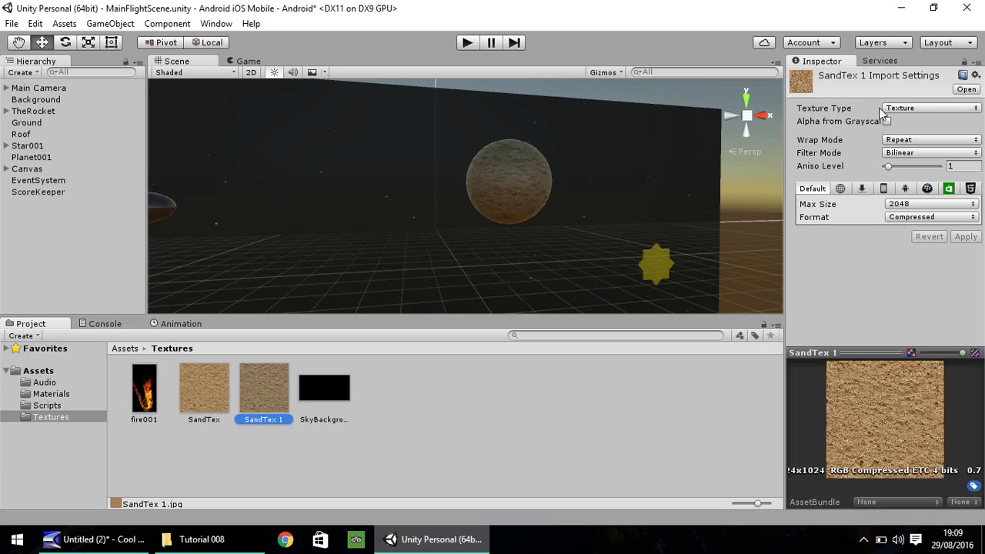
click(959, 111)
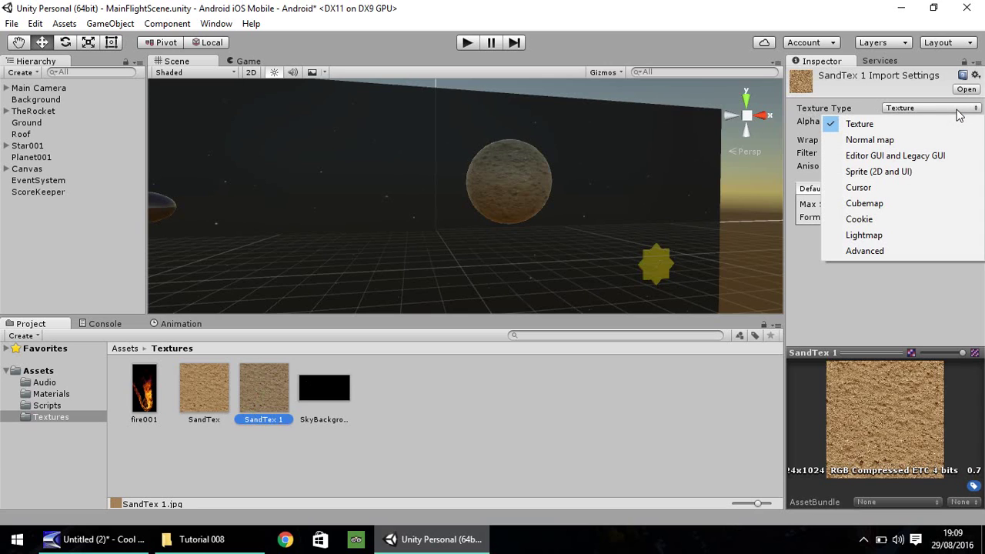
click(847, 141)
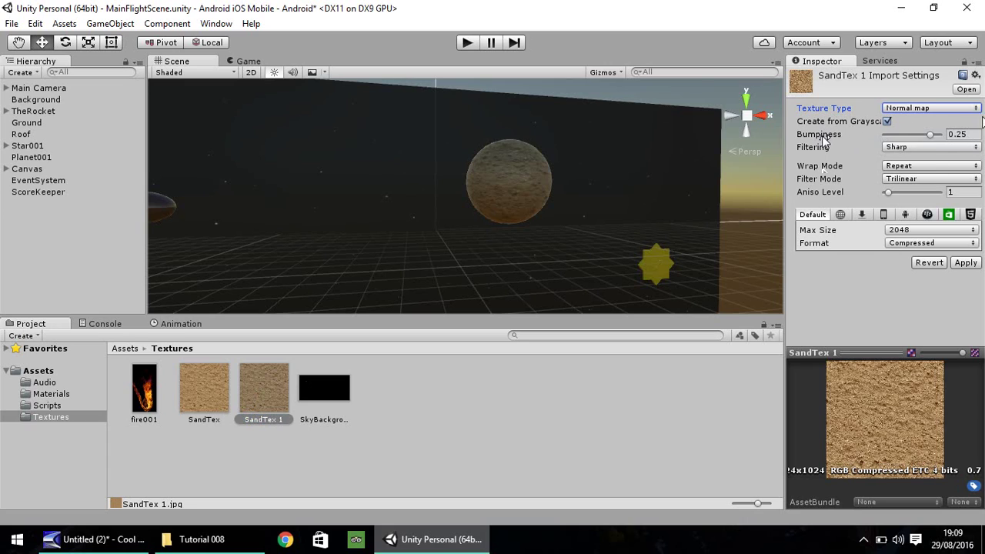
click(966, 263)
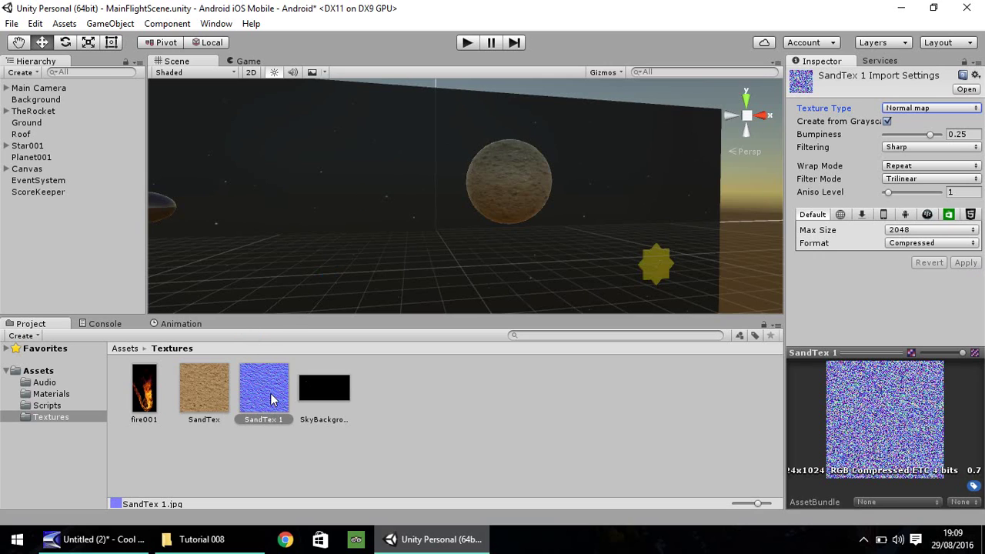
Step: Put SandTex 1 in the Normal Map slot of Planet001's SandTex material
click(514, 189)
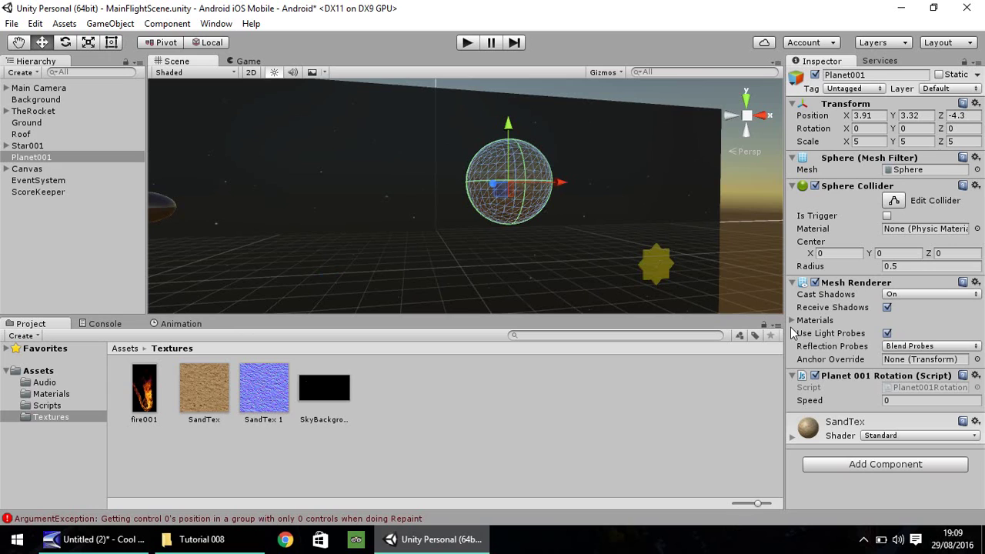
click(793, 438)
scroll(828, 416, down, 5)
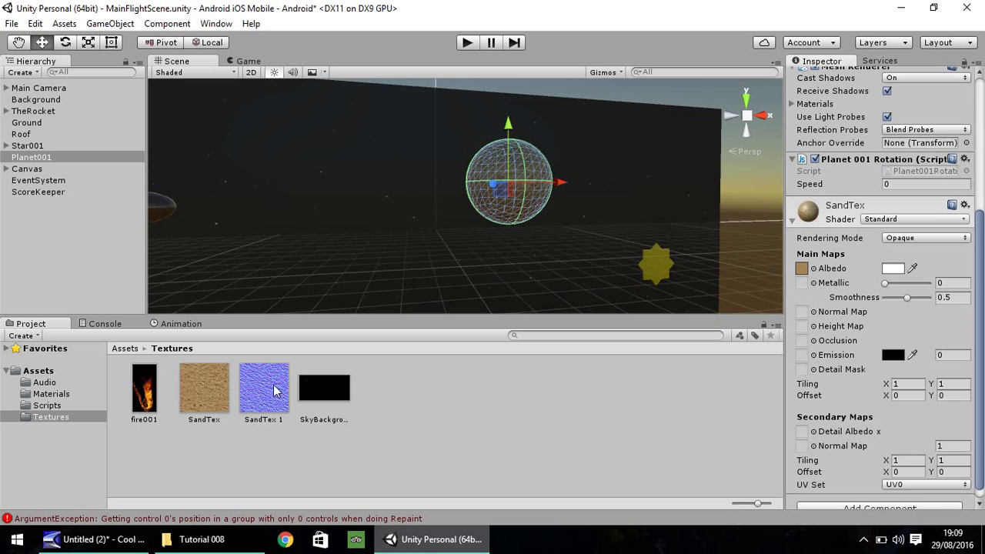
drag(268, 396, 801, 319)
scroll(576, 204, up, 1)
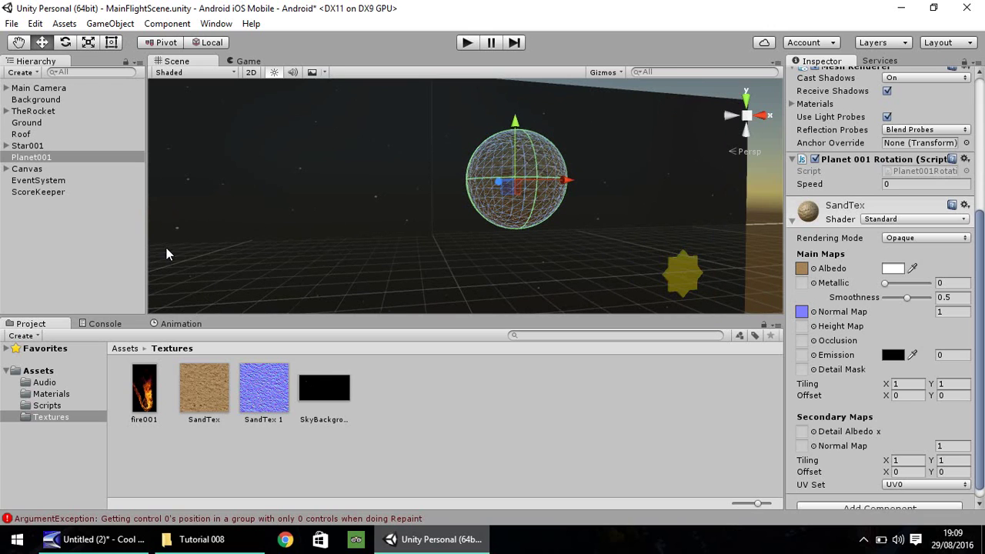
click(316, 202)
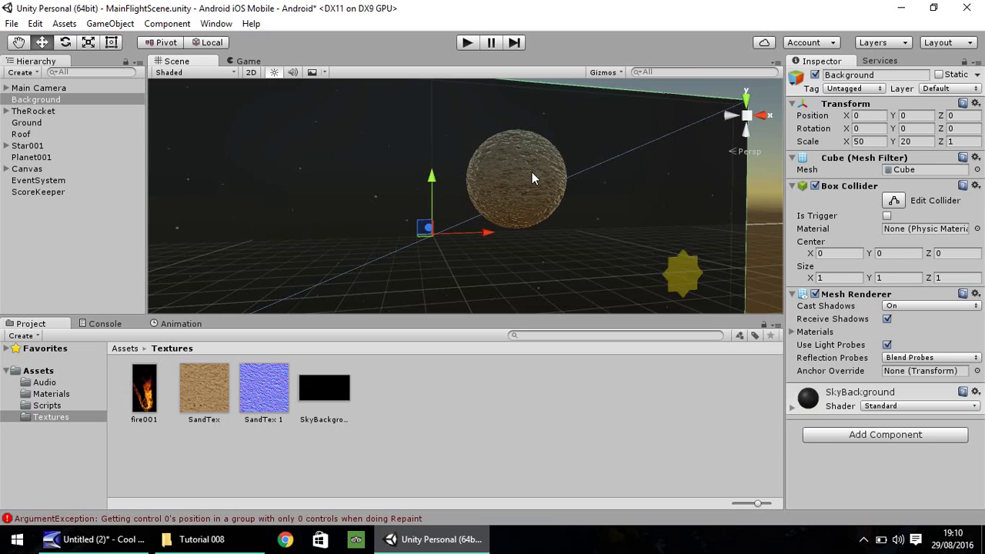
Step: Tint the planet material's Albedo colour a deep blue
click(531, 176)
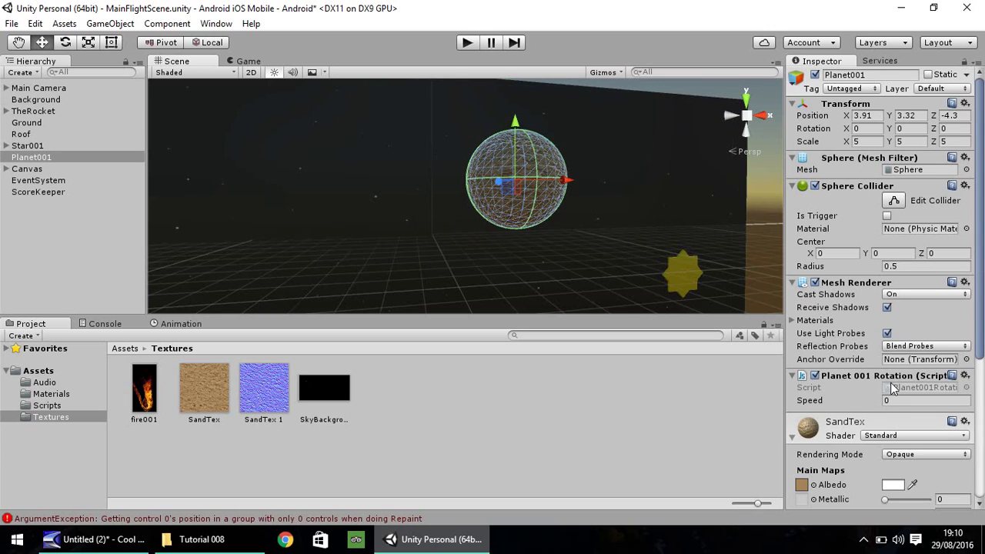
scroll(924, 358, down, 5)
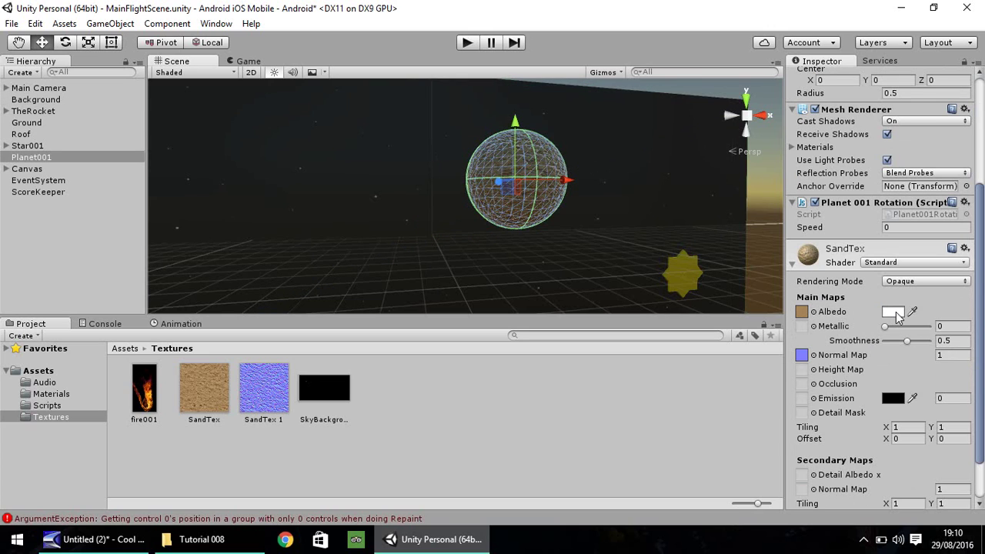
click(896, 314)
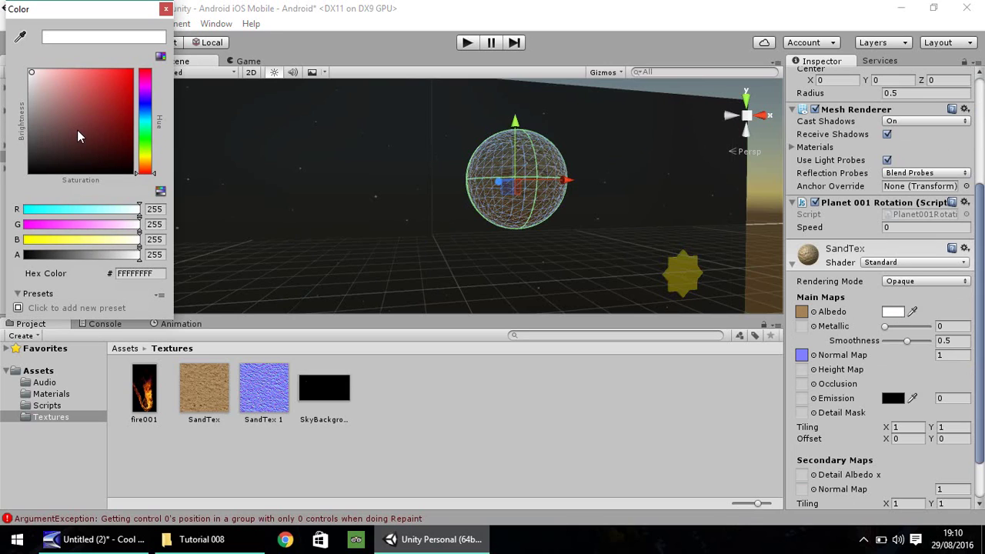
mouse_move(139, 117)
mouse_down()
mouse_move(140, 104)
mouse_move(104, 101)
mouse_move(129, 105)
mouse_up()
click(96, 100)
click(166, 8)
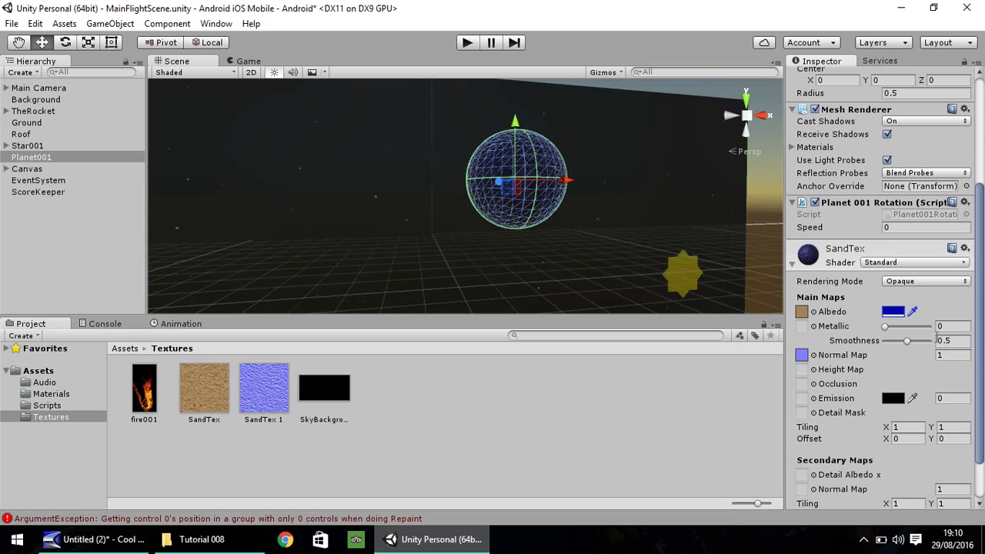
Step: Raise the material's Smoothness to 0.61 and view the tinted planet
drag(908, 347, 918, 348)
click(608, 247)
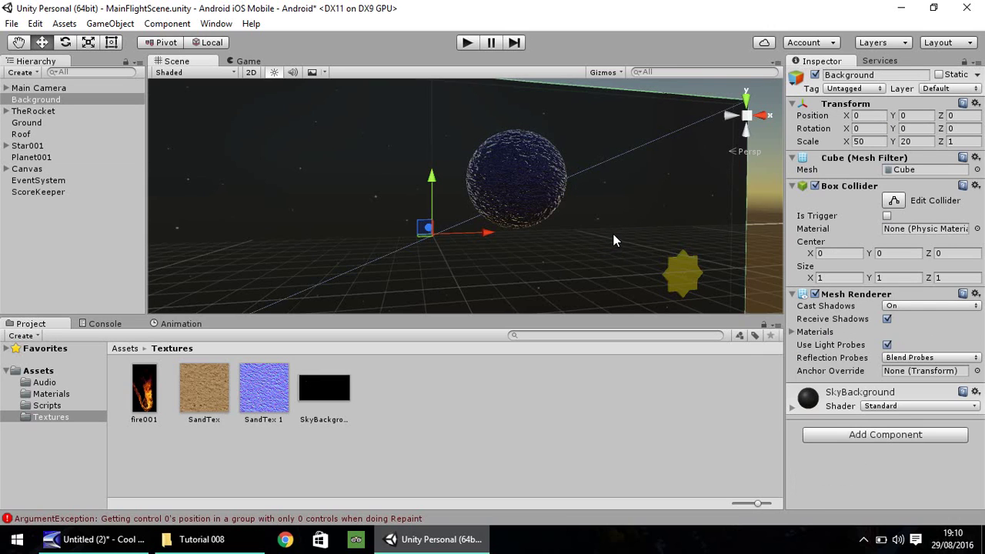
scroll(428, 231, down, 2)
middle_drag(510, 269, 487, 242)
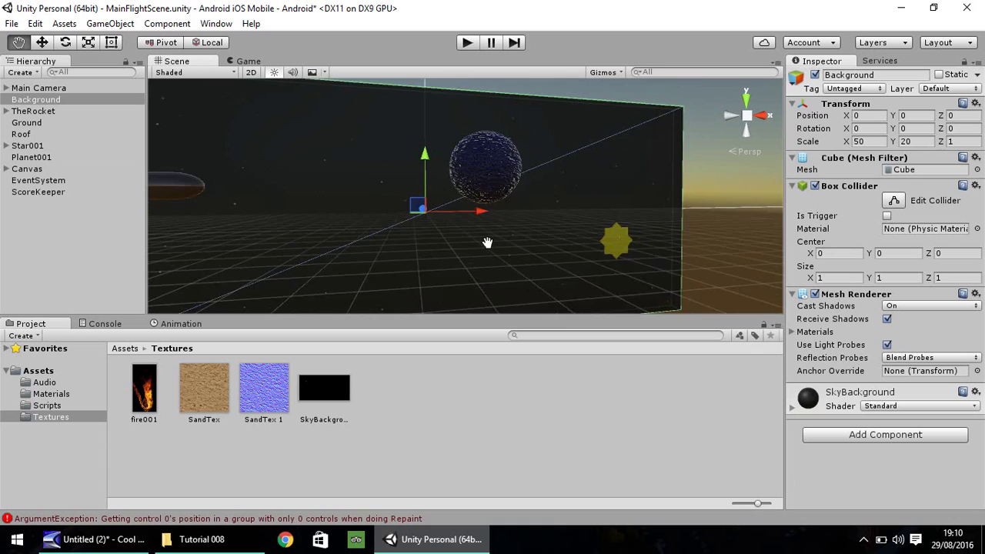
Step: Add a new cube to MainFlightScene
alt+drag(488, 243, 462, 251)
scroll(492, 254, down, 2)
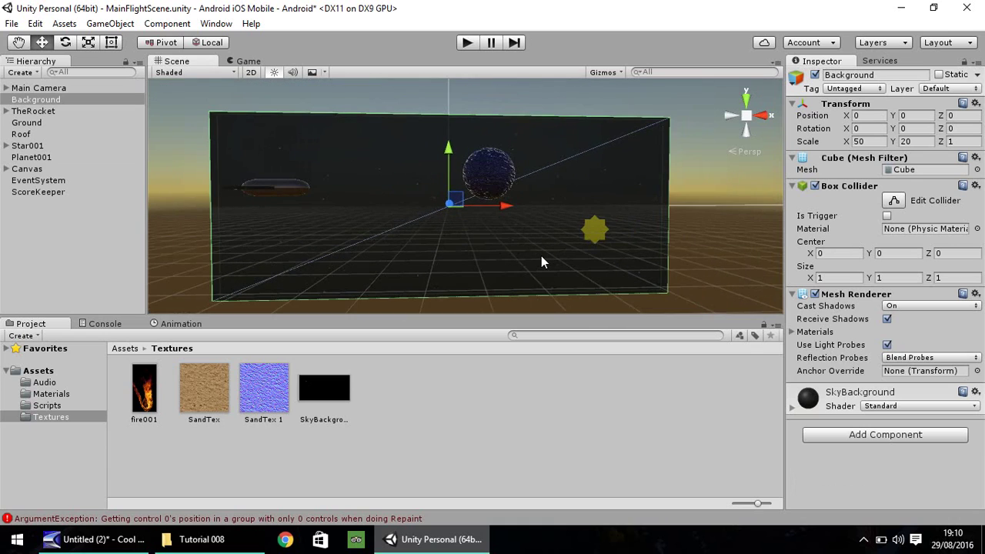
middle_drag(542, 257, 415, 258)
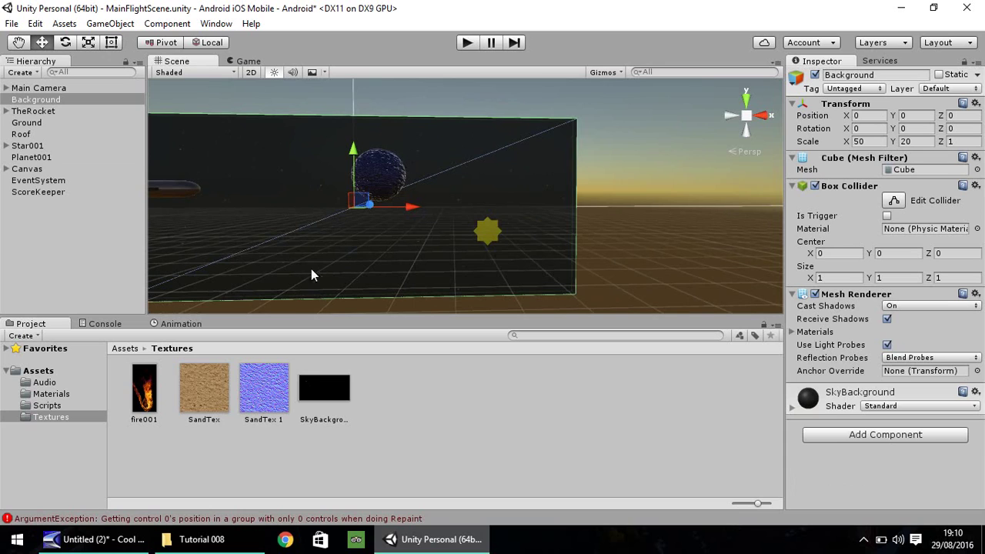
click(106, 23)
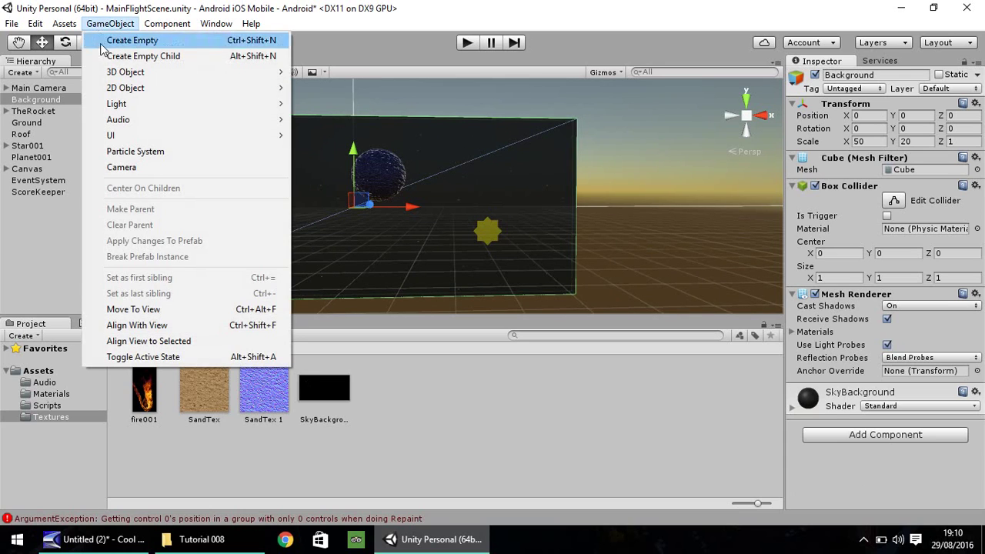
mouse_move(111, 72)
click(320, 72)
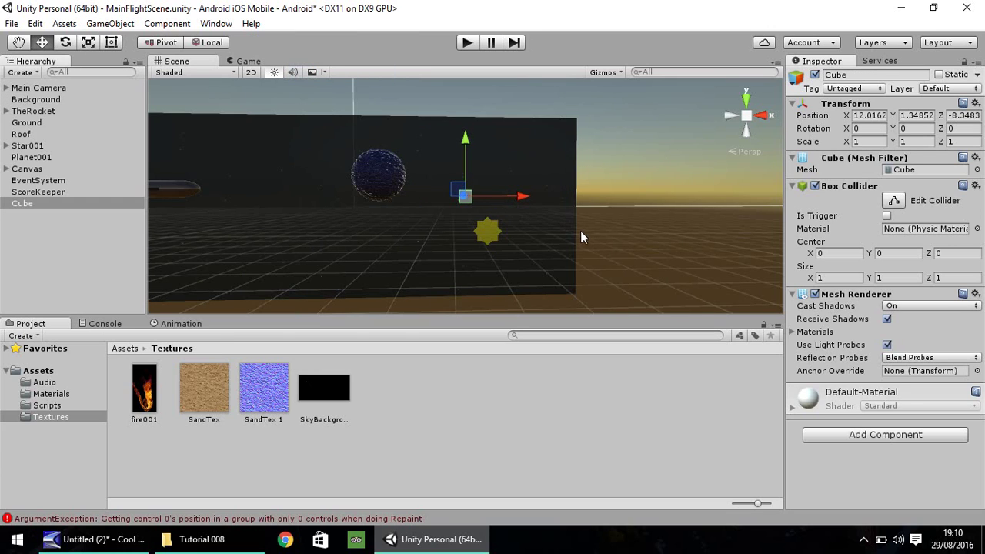
Step: Move the new cube along Z toward the planet sphere
alt+drag(582, 232, 374, 224)
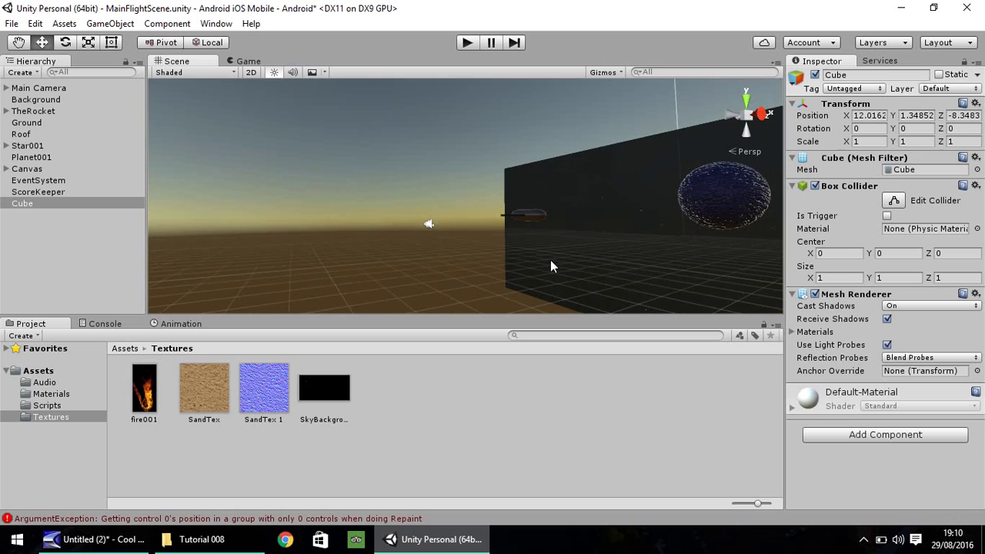
alt+drag(645, 259, 414, 204)
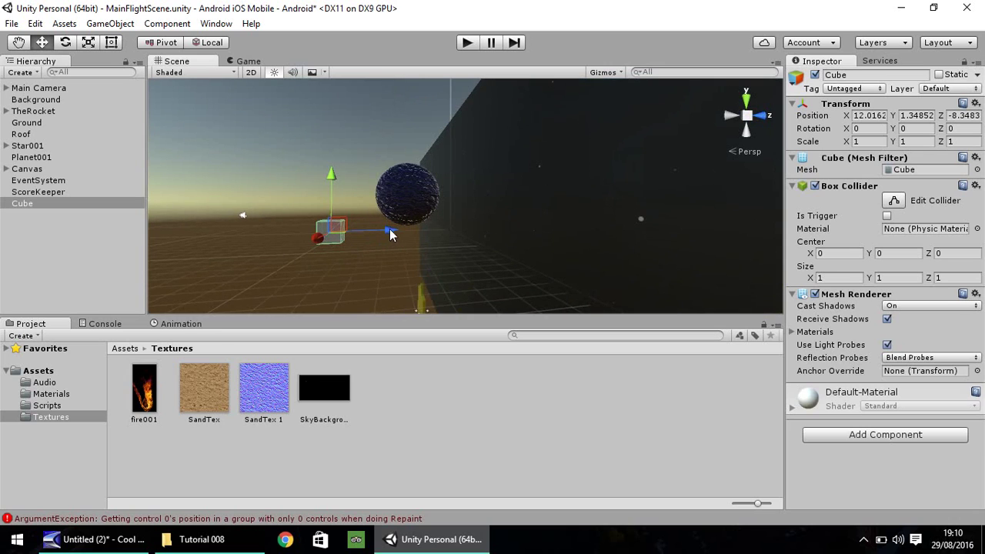
drag(391, 234, 481, 239)
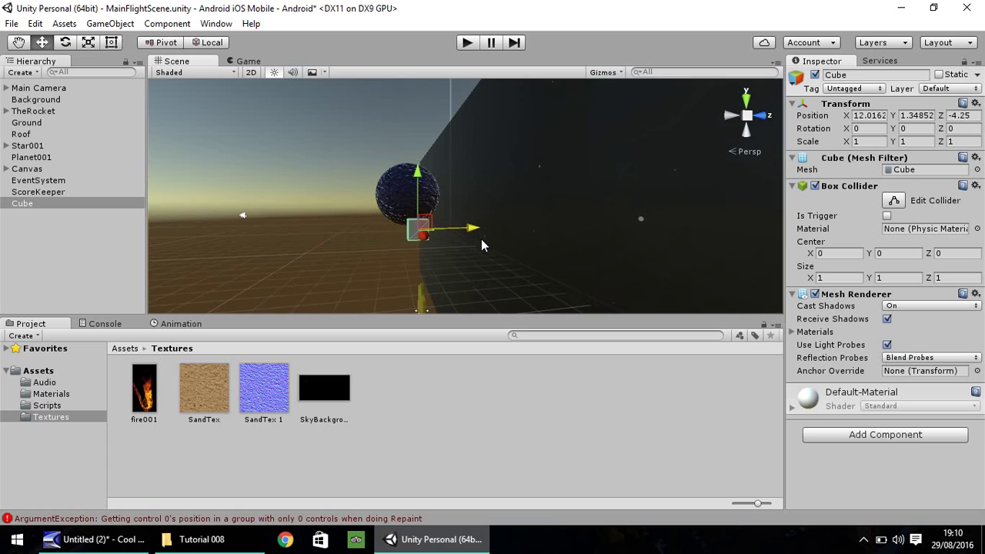
click(399, 195)
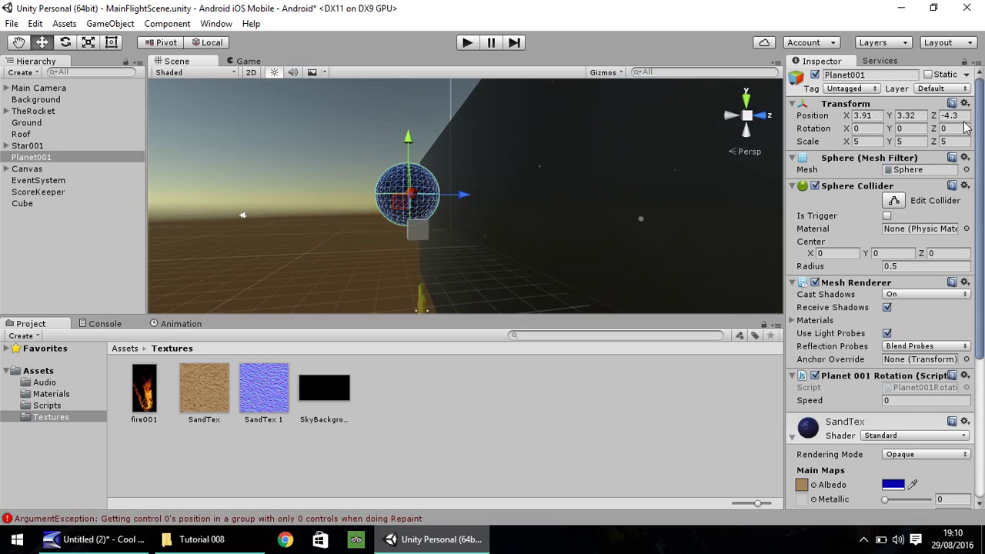
click(416, 229)
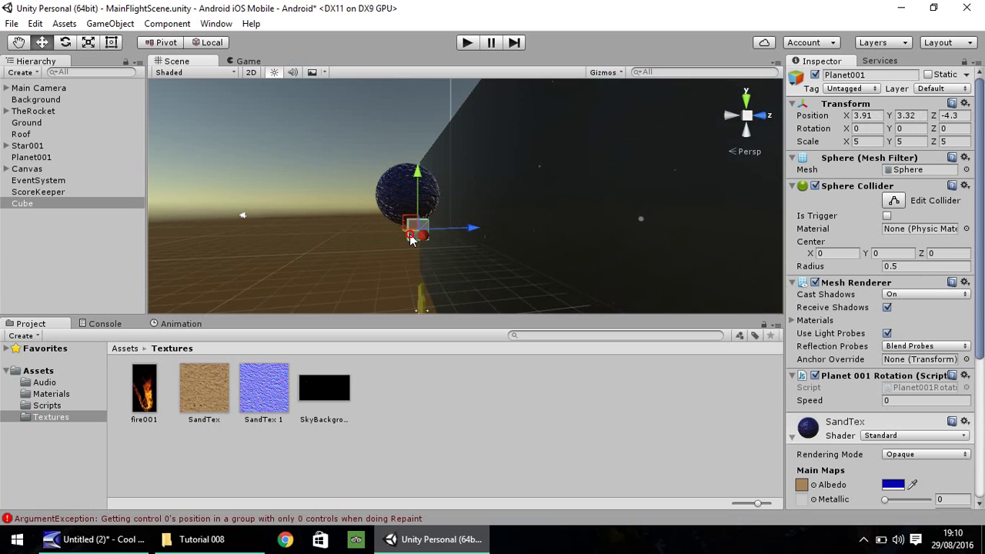
Step: Set the cube's Z position to -4.3, scale it to 3 on all axes, and shift it right along X
click(968, 116)
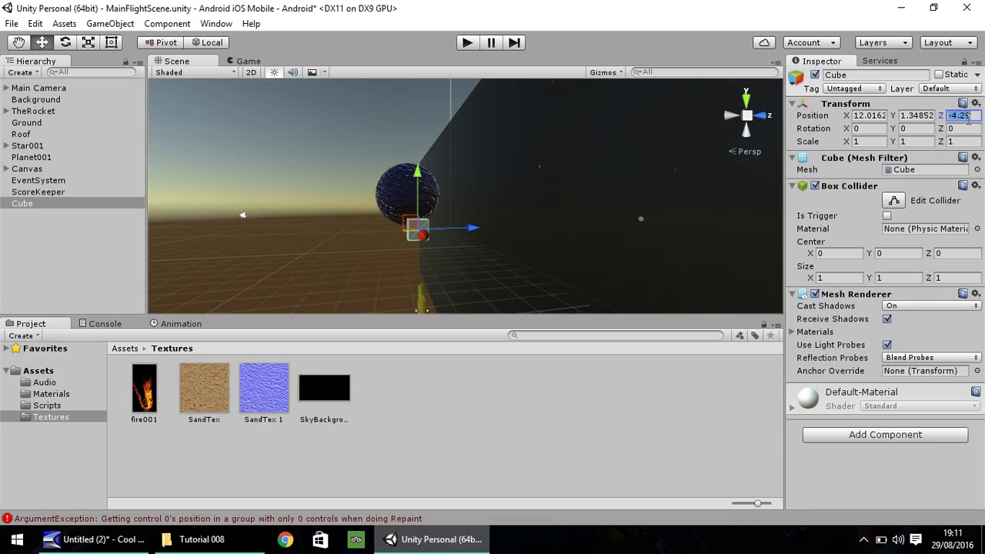
text(-4.3)
click(869, 142)
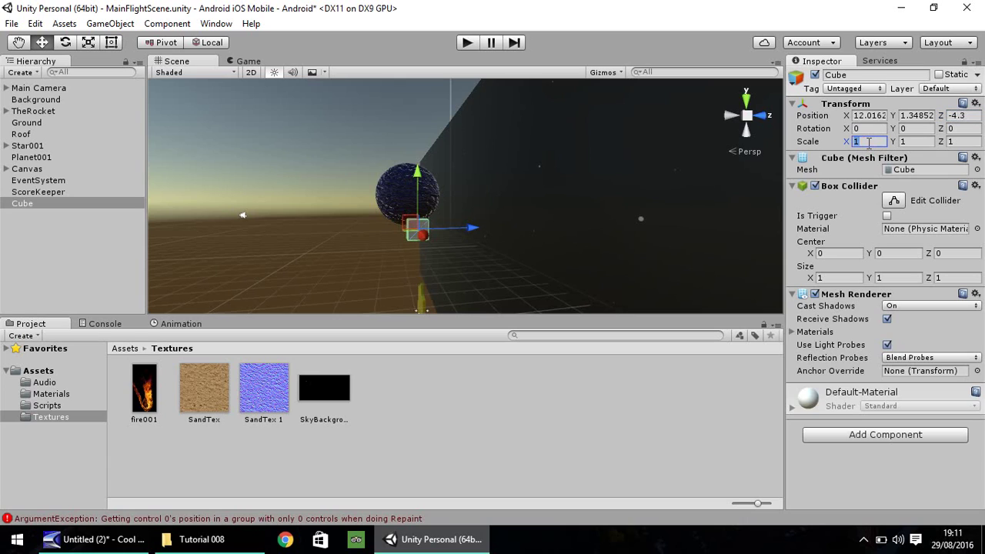
text(3)
key(Tab)
text(3)
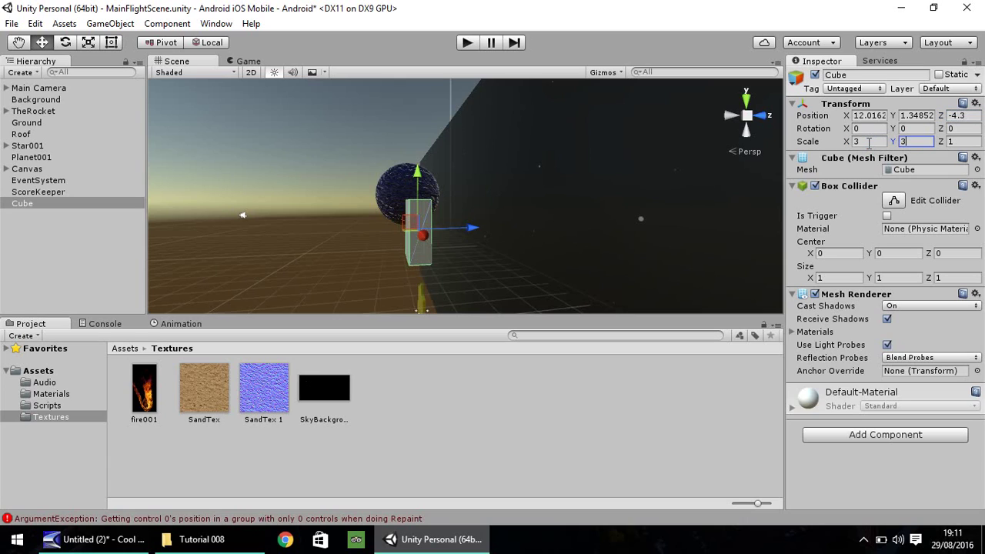
key(Tab)
text(3)
right_drag(488, 224, 601, 235)
drag(601, 228, 696, 227)
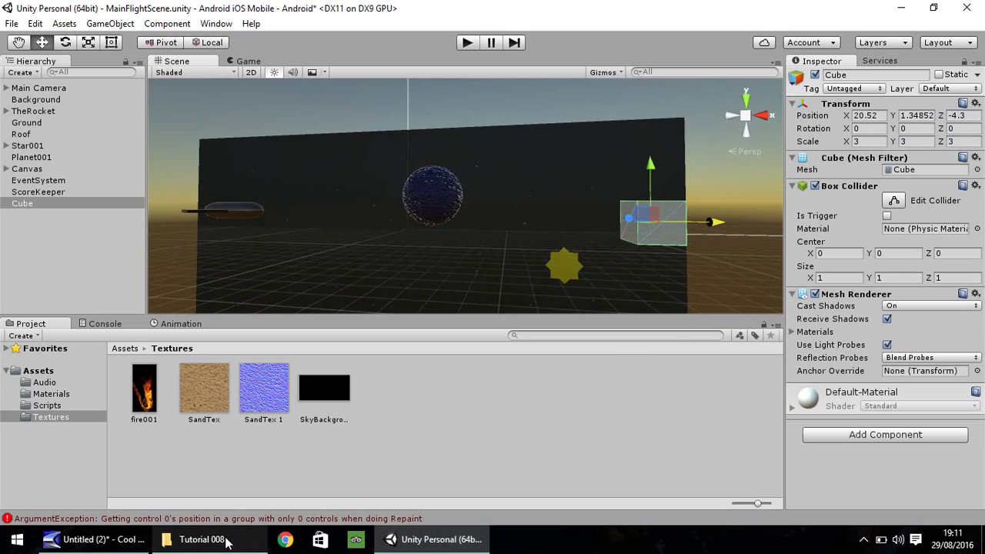
Step: Import Caution.png into Textures and apply the Caution texture to the cube
click(201, 539)
drag(165, 108, 385, 396)
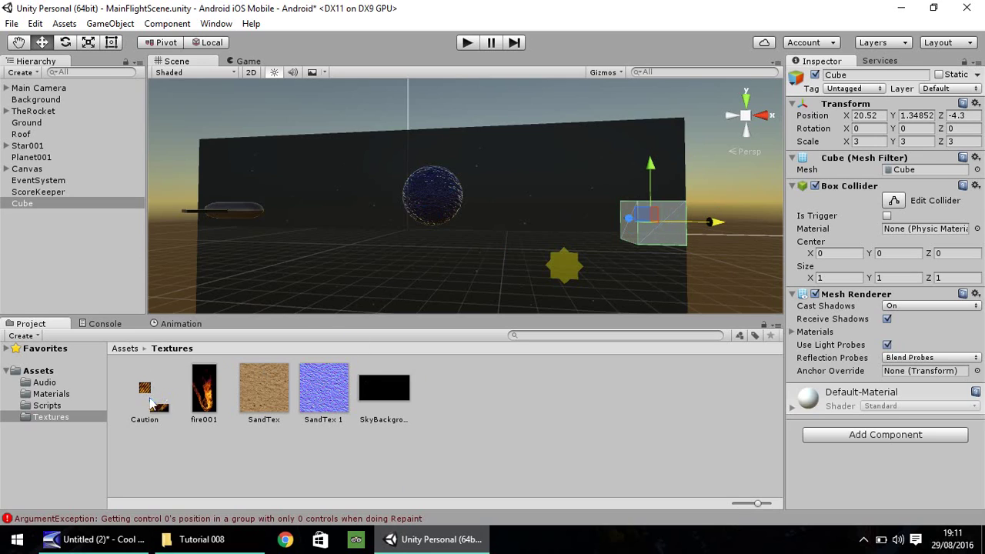
drag(653, 227, 651, 227)
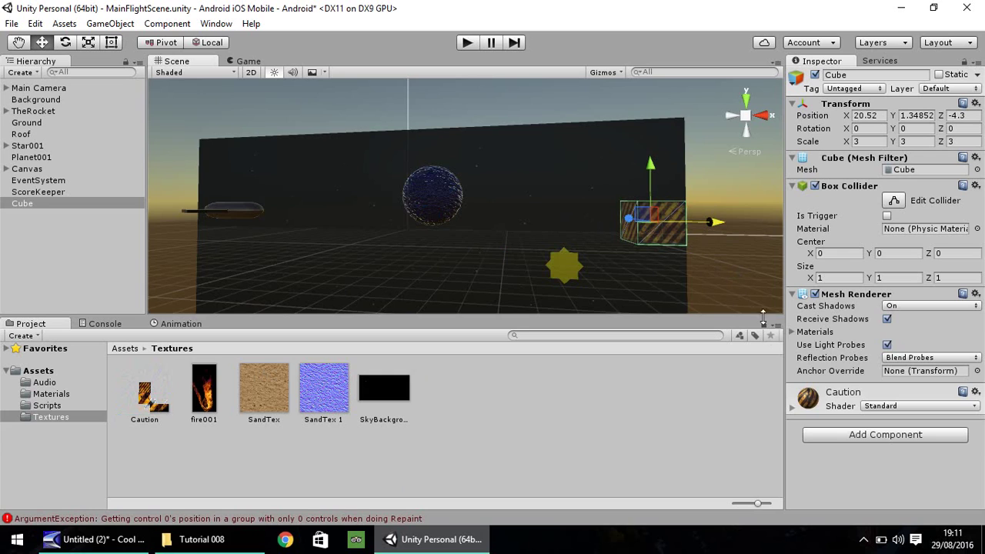
click(169, 392)
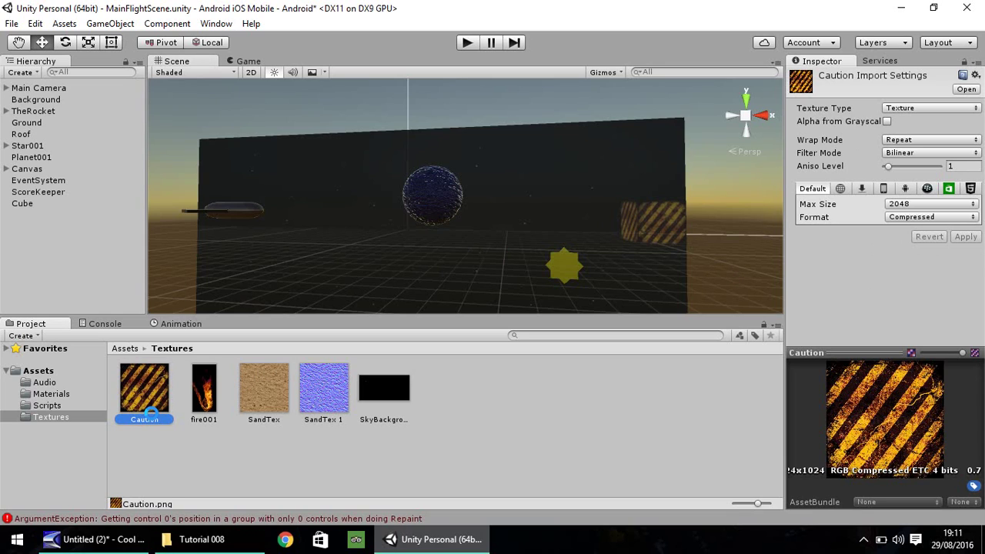
Step: Duplicate Caution as Caution 1 and set its Texture Type to Normal map
key(ctrl+d)
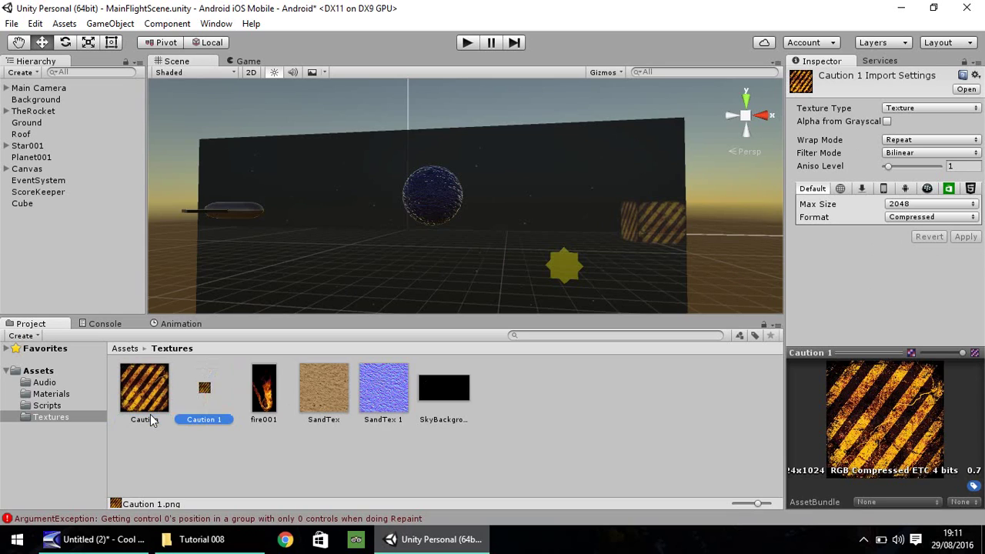
click(920, 107)
click(875, 141)
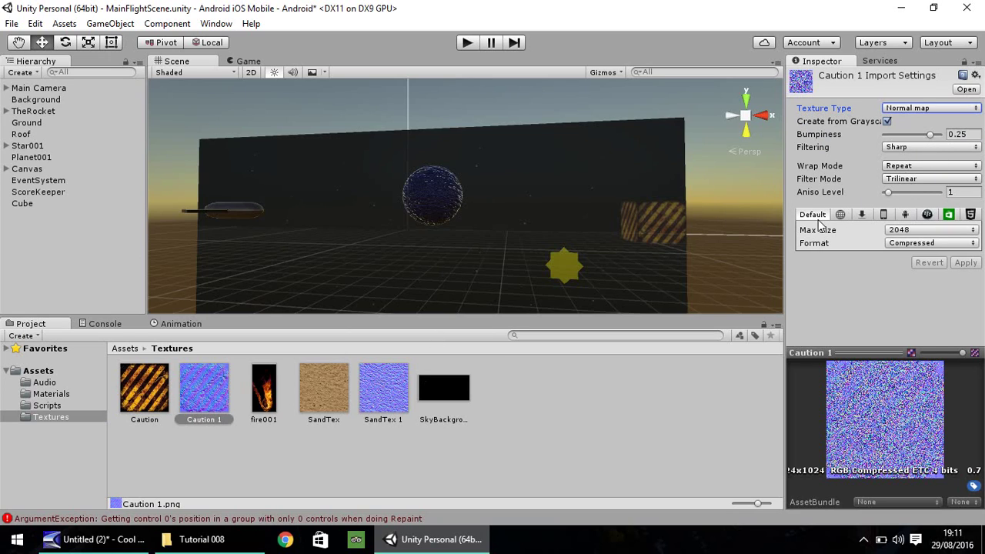
middle_drag(651, 240, 667, 222)
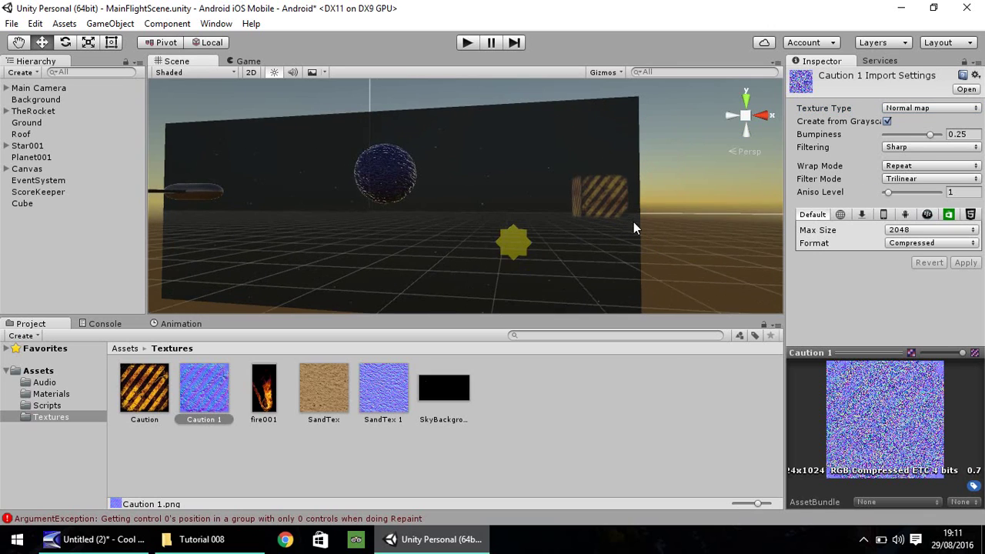
Step: Give the cube's Caution material the Caution 1 normal map and Metallic 0.5
click(654, 217)
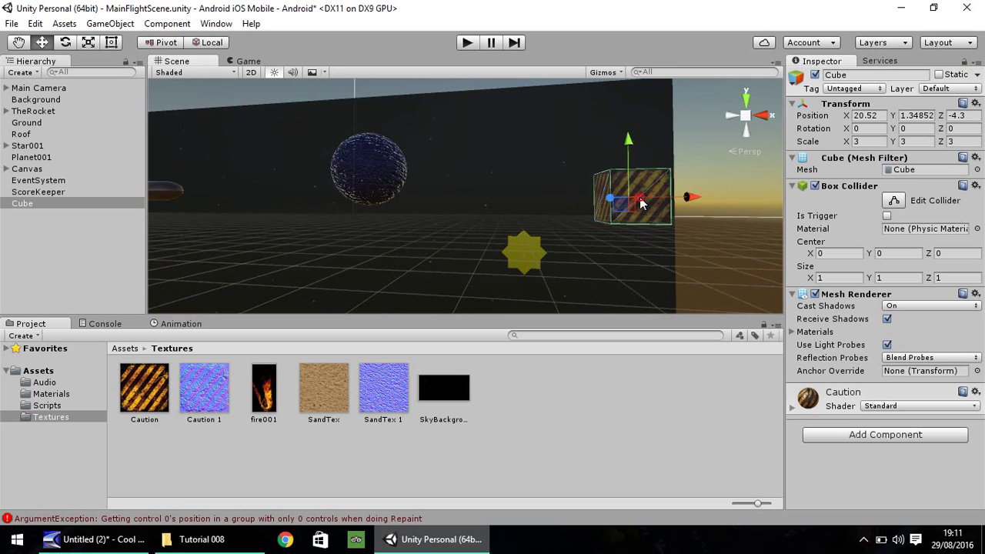
click(793, 405)
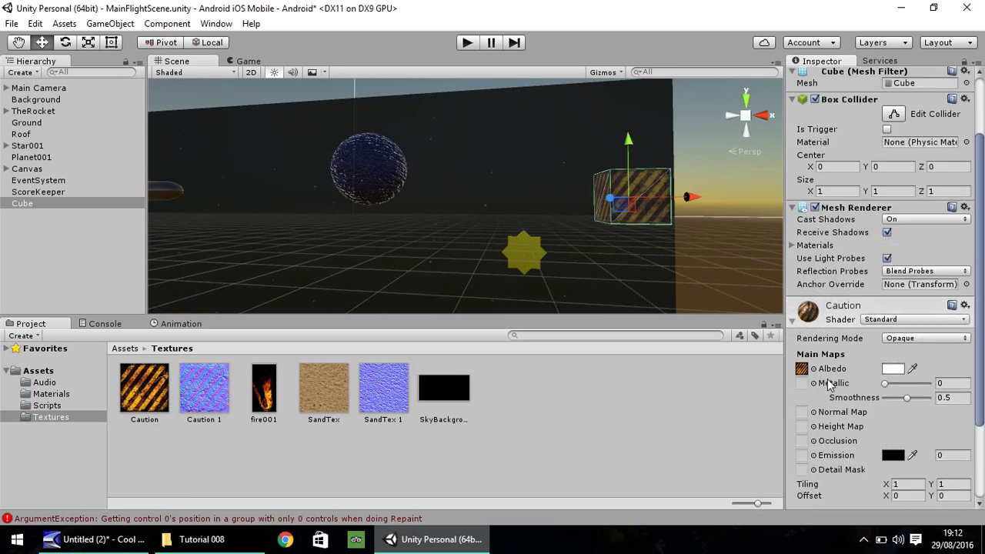
scroll(831, 369, down, 5)
mouse_move(213, 386)
mouse_down()
mouse_move(736, 262)
mouse_move(803, 302)
mouse_up()
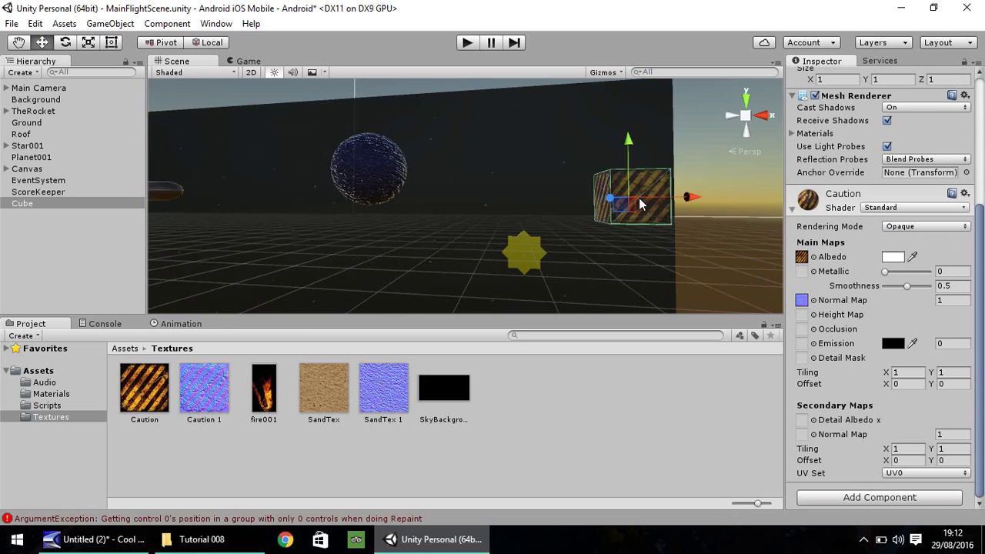
drag(888, 279, 911, 281)
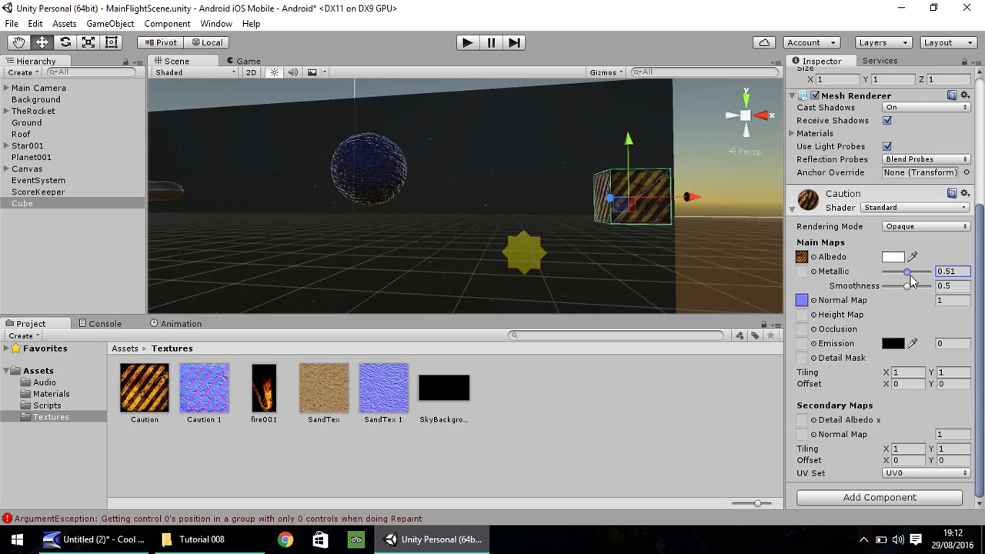
click(951, 271)
text(0.5)
Step: Save the scene, show the Audio assets folder, and return to the Tutorial 008 folder
scroll(624, 262, down, 5)
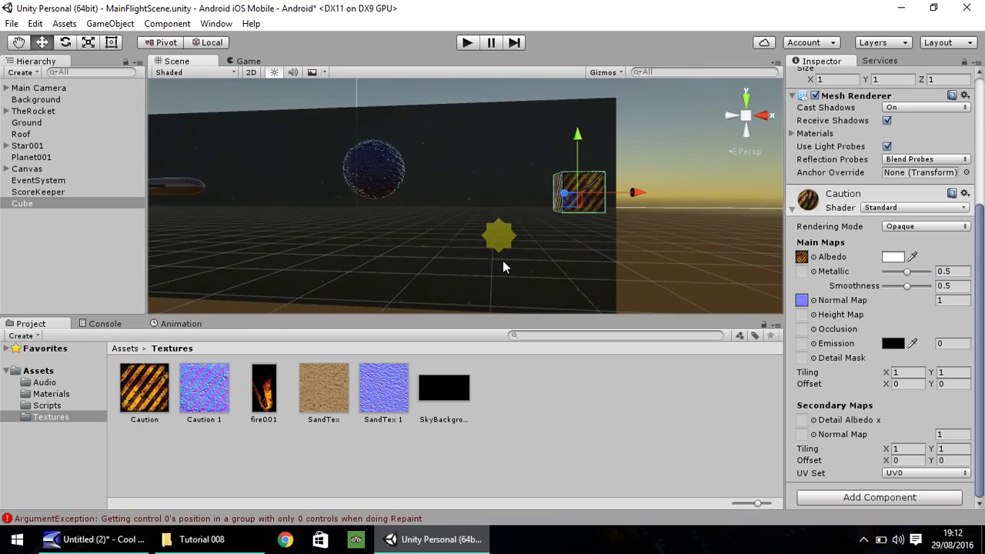
middle_drag(504, 263, 586, 262)
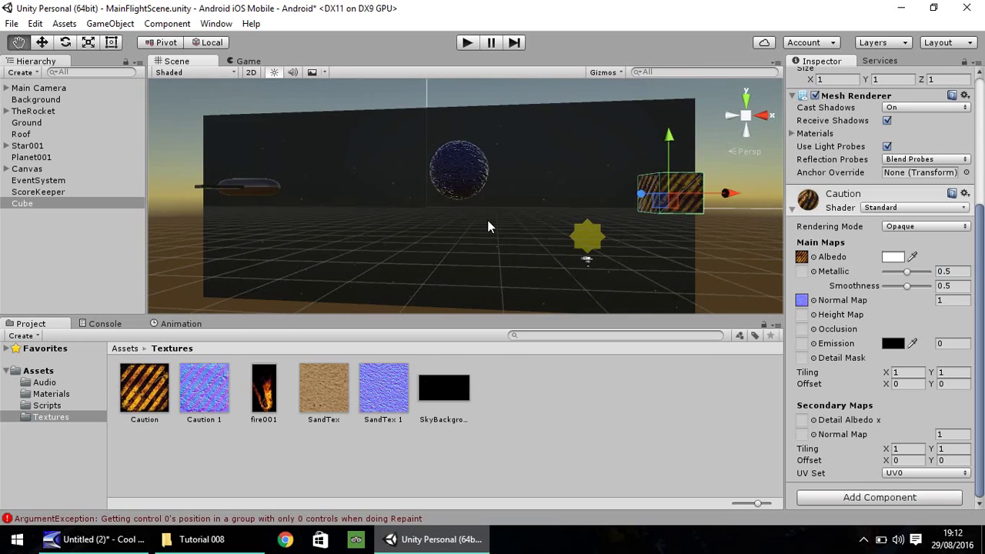
key(ctrl+s)
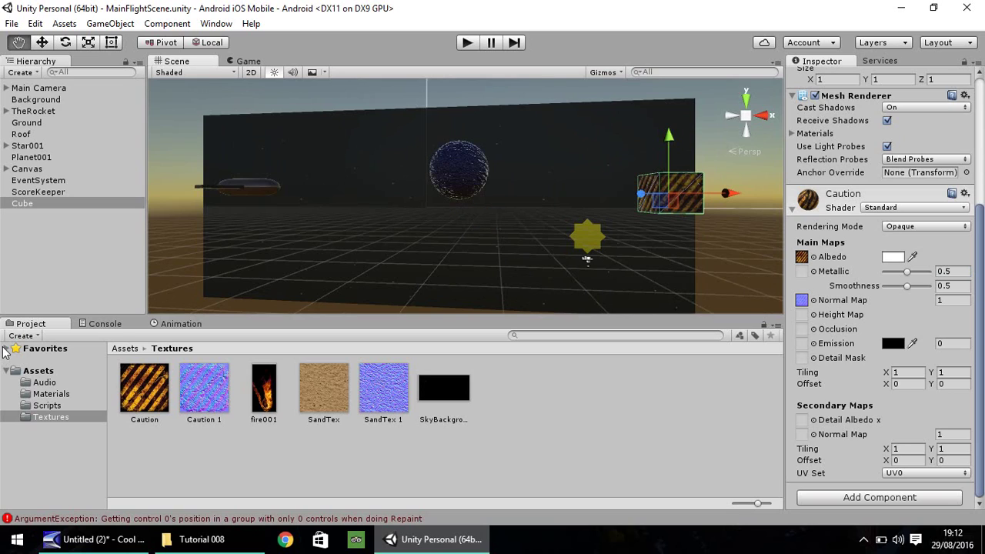
click(44, 382)
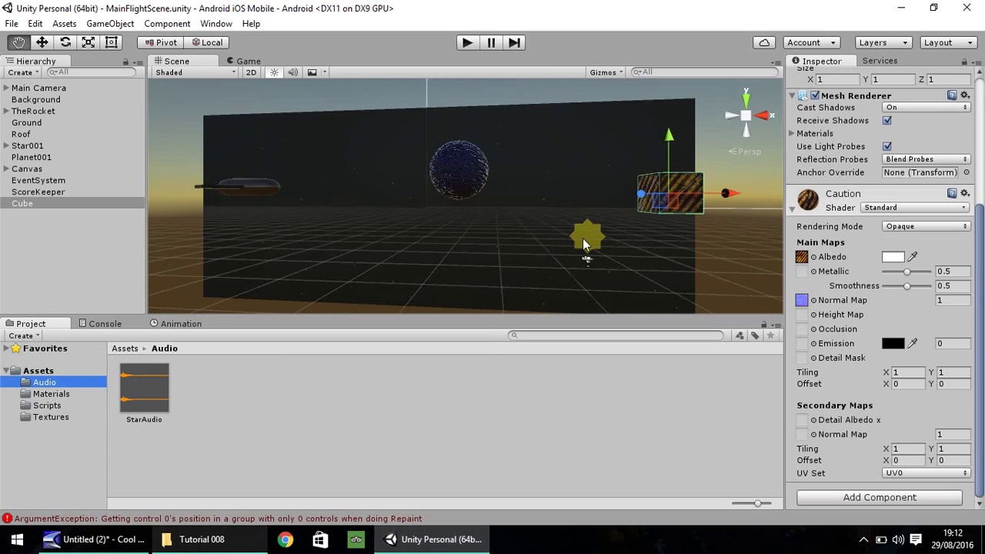
key(w)
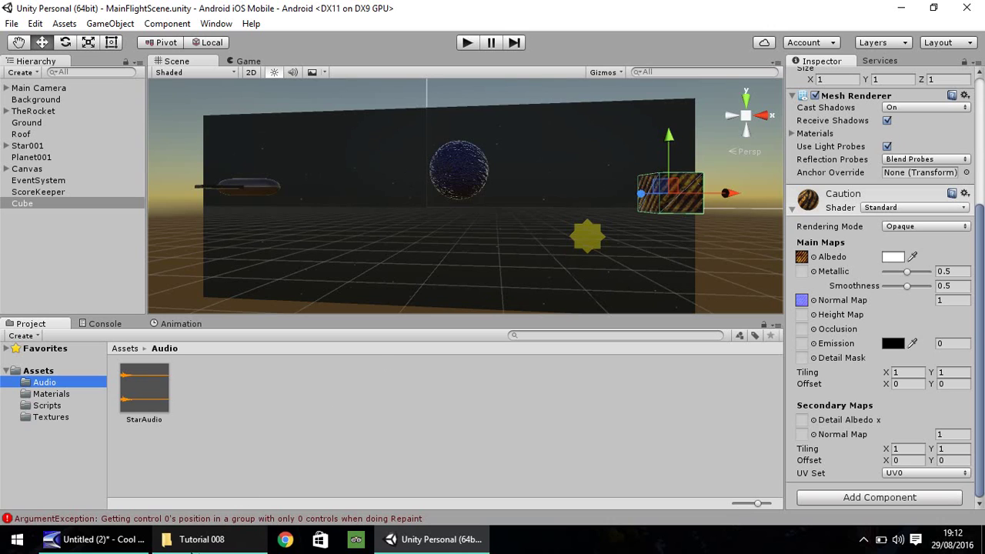
click(197, 539)
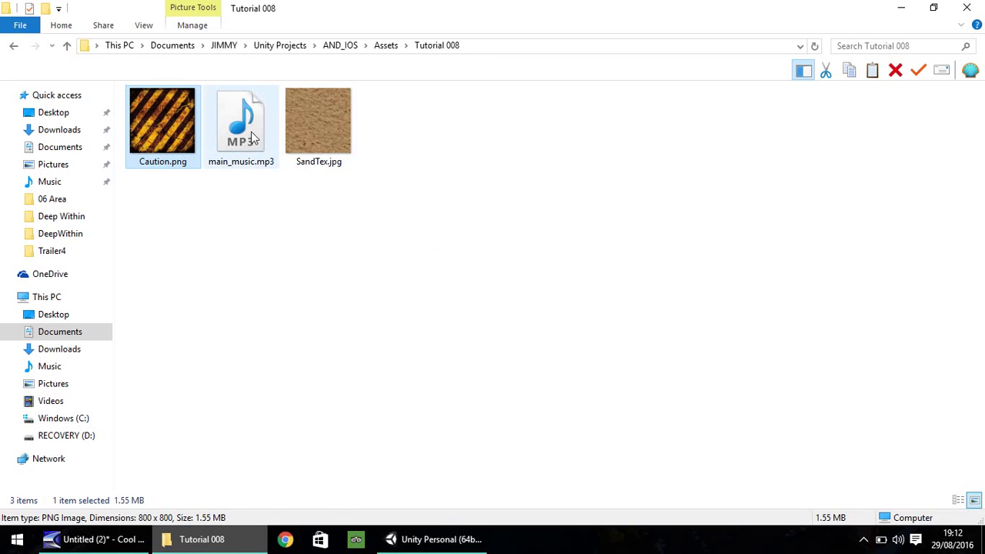
Step: Drag main_music.mp3 from the Tutorial 008 folder into Unity's Assets/Audio folder beside StarAudio
drag(254, 137, 243, 390)
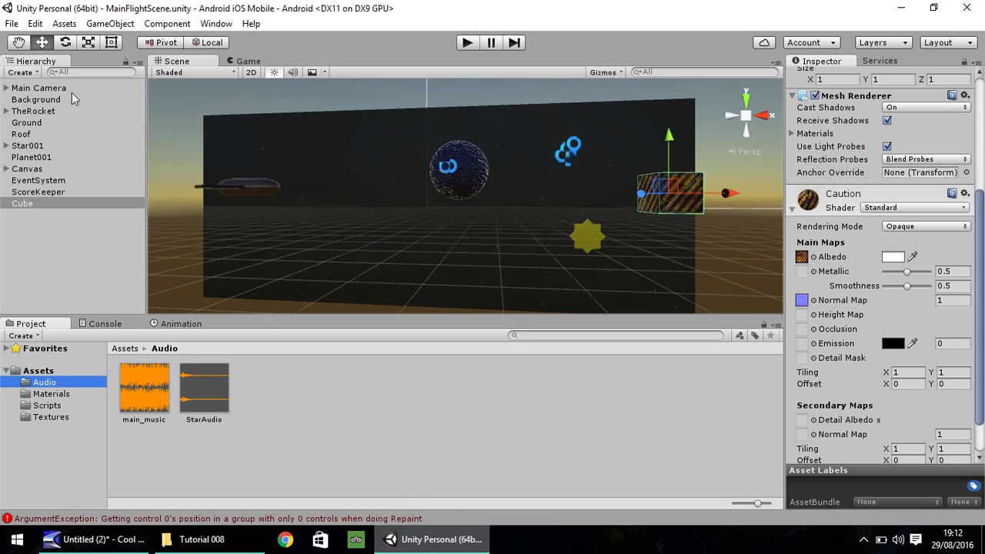
Step: Create an empty MainTheme object under Main Camera > AudioObjects and attach the main_music clip to it
click(17, 89)
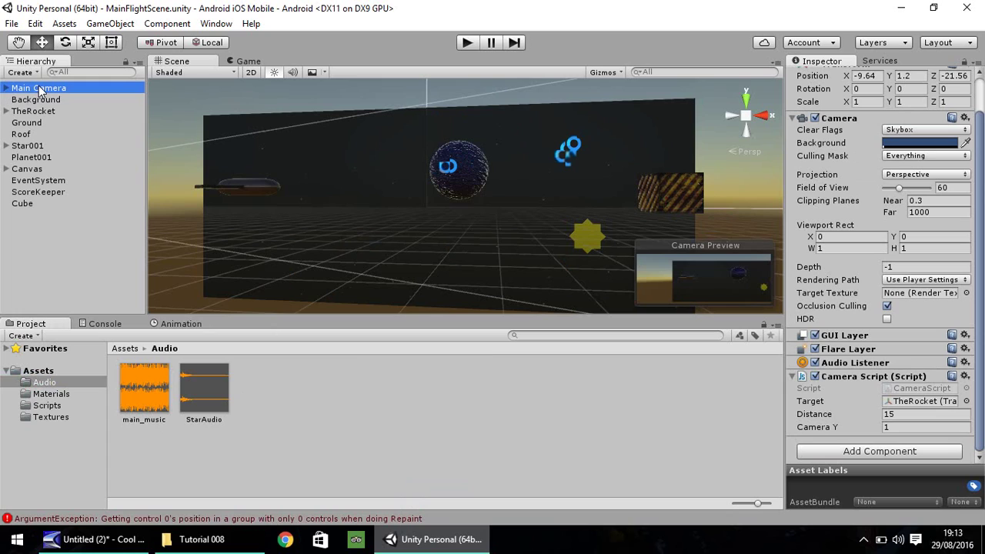
click(6, 88)
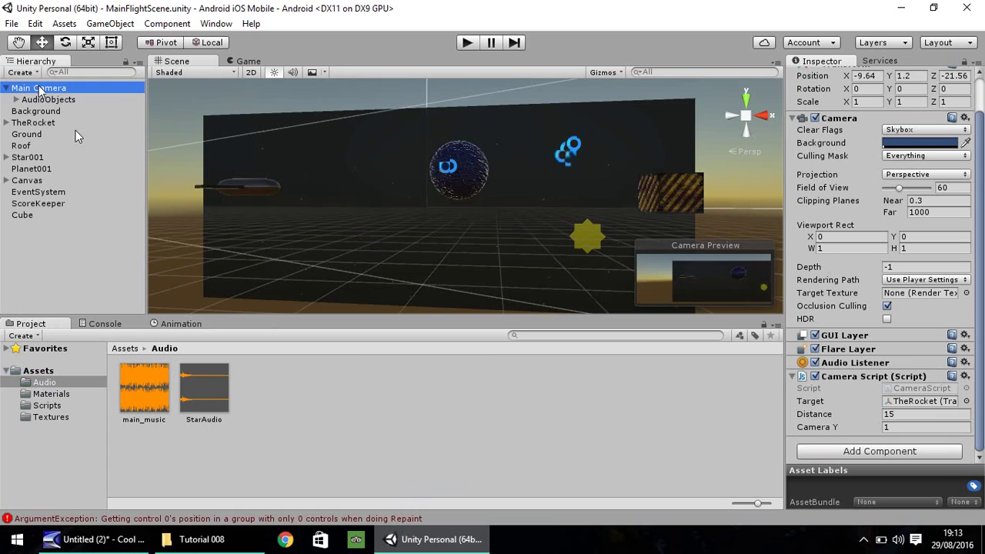
click(16, 100)
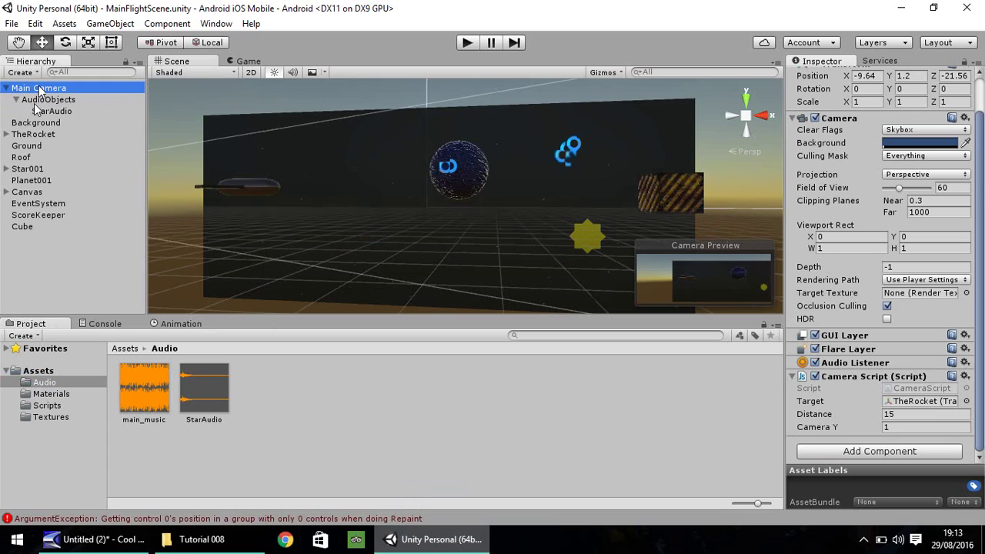
right_click(49, 100)
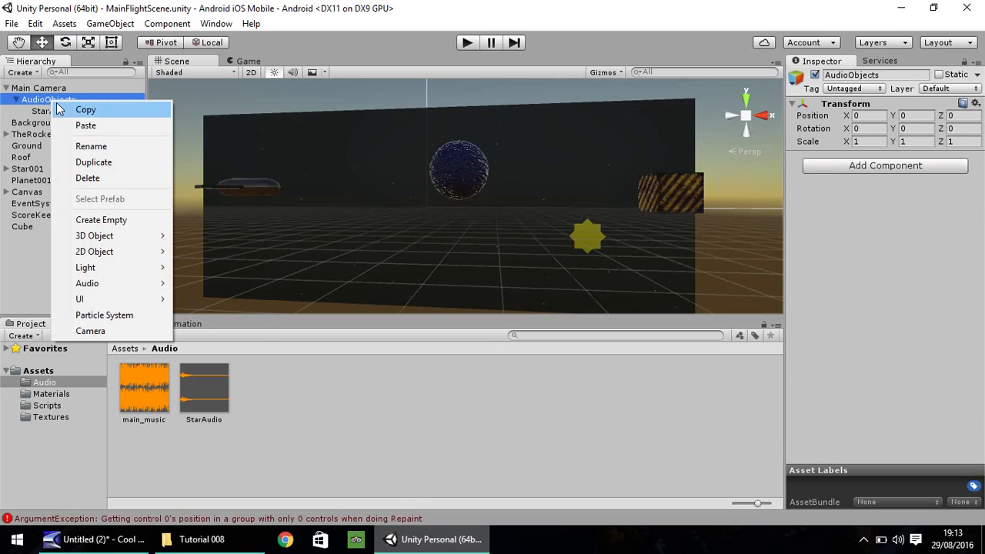
click(101, 220)
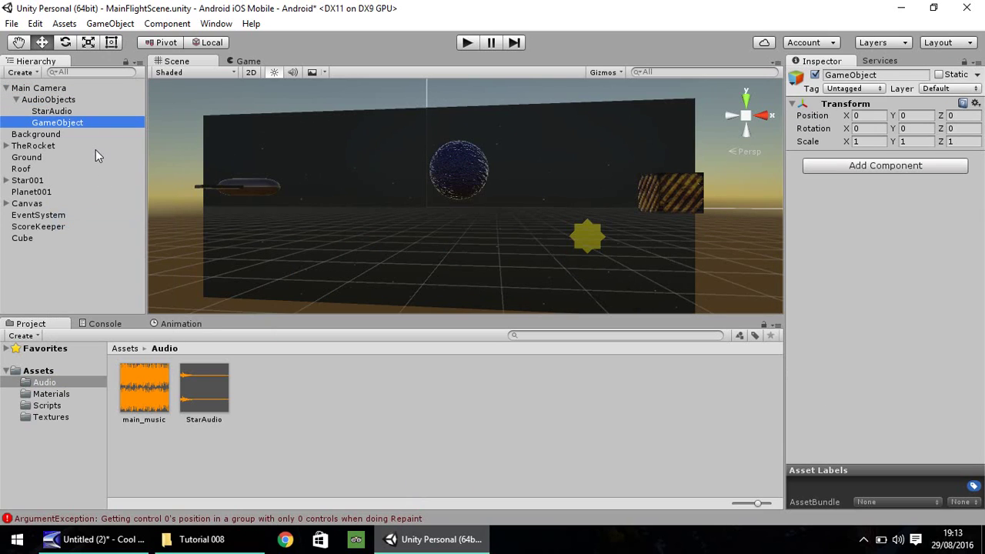
key(F2)
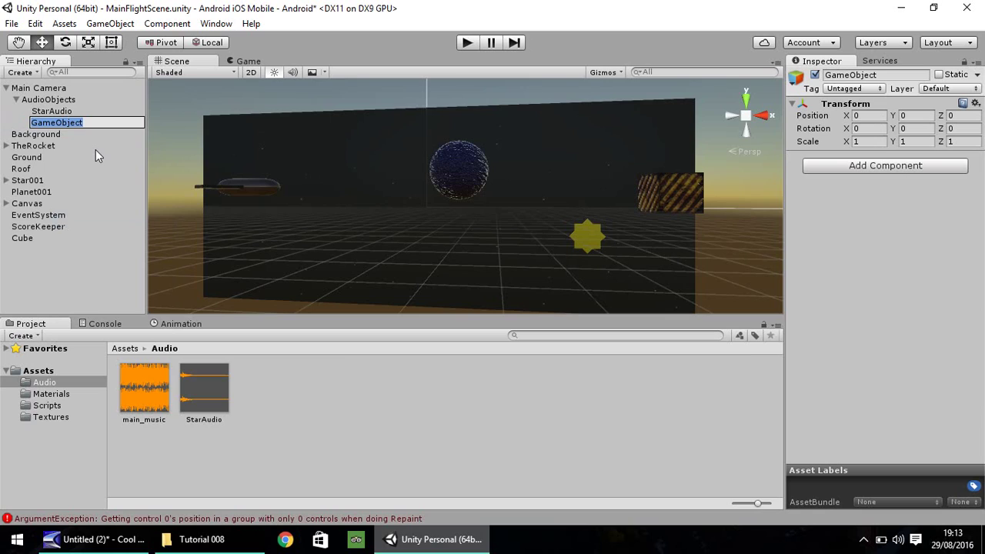
text(Main)
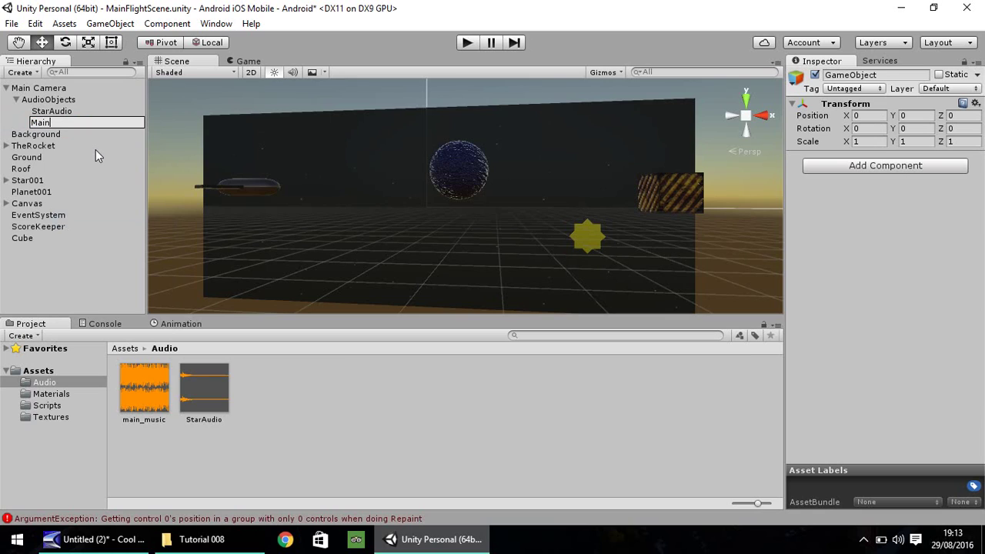
text(Theme)
key(Return)
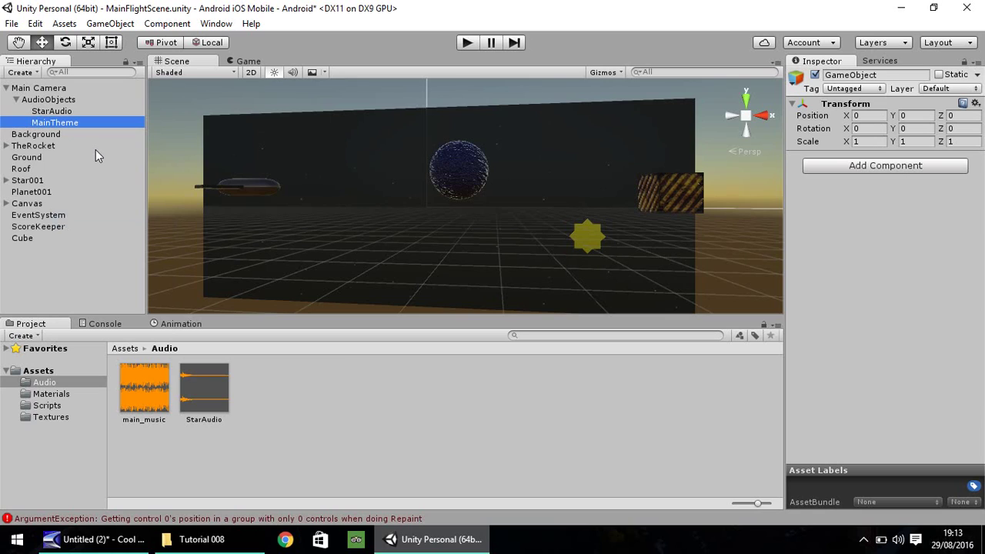
drag(142, 379, 72, 195)
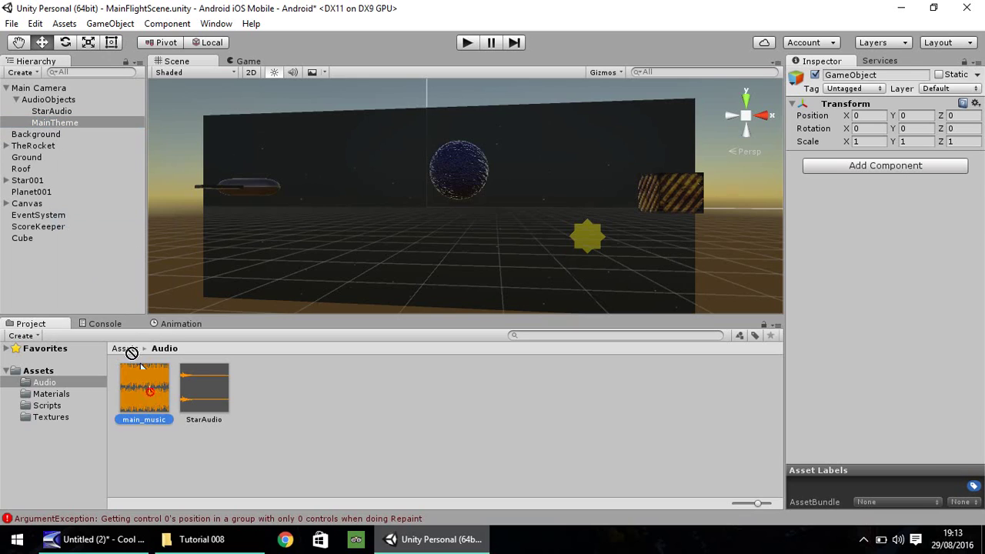
drag(140, 364, 58, 122)
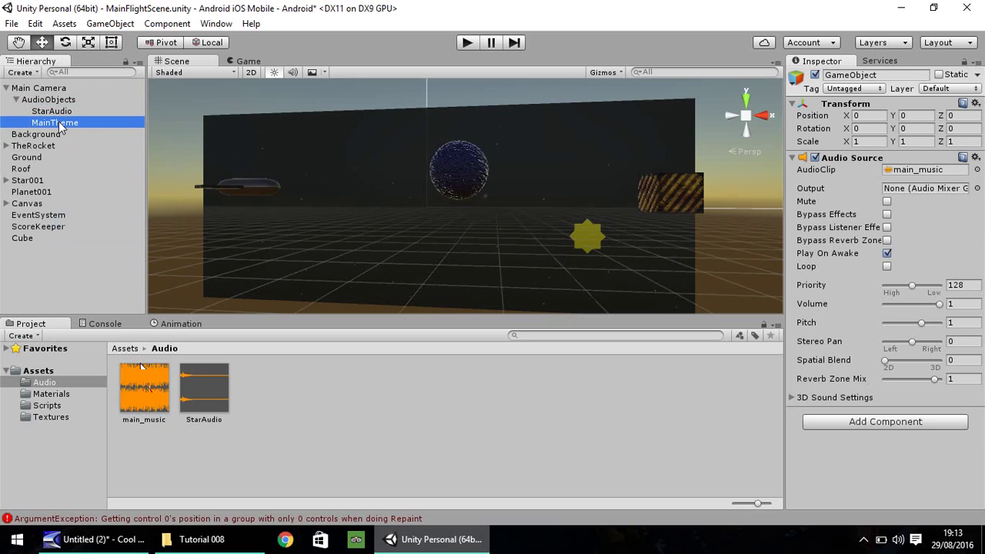
click(469, 43)
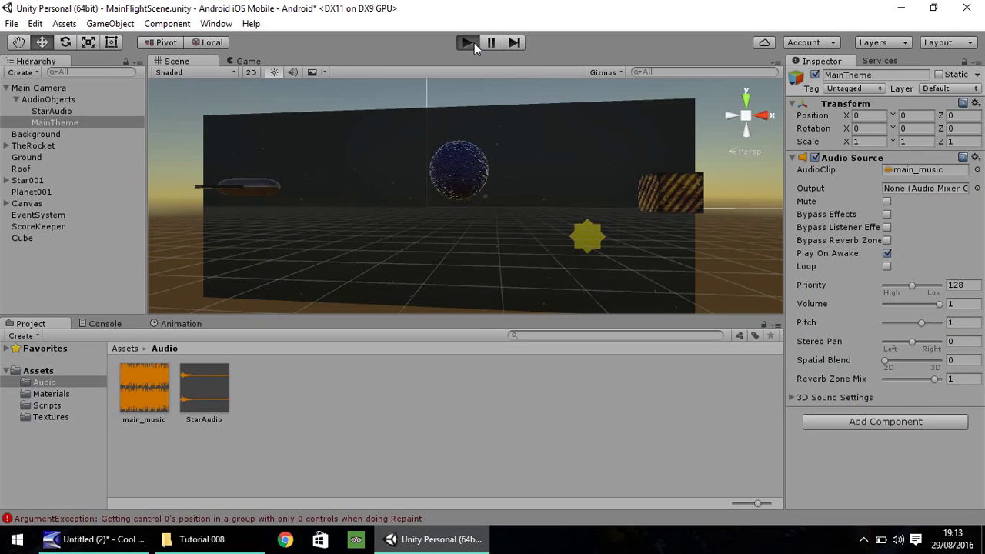
key(XF86AudioLowerVolume)
key(XF86AudioLowerVolume)
key(XF86AudioLowerVolume)
key(XF86AudioLowerVolume)
key(XF86AudioLowerVolume)
key(XF86AudioLowerVolume)
key(XF86AudioLowerVolume)
key(XF86AudioLowerVolume)
key(XF86AudioLowerVolume)
key(XF86AudioLowerVolume)
key(XF86AudioLowerVolume)
key(XF86AudioLowerVolume)
key(XF86AudioLowerVolume)
key(XF86AudioLowerVolume)
key(XF86AudioLowerVolume)
key(XF86AudioLowerVolume)
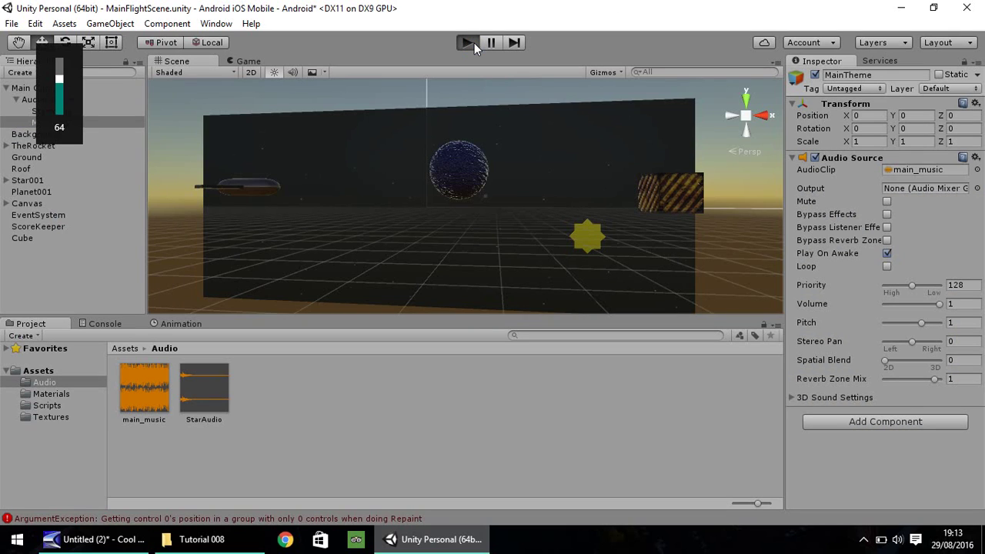
key(XF86AudioRaiseVolume)
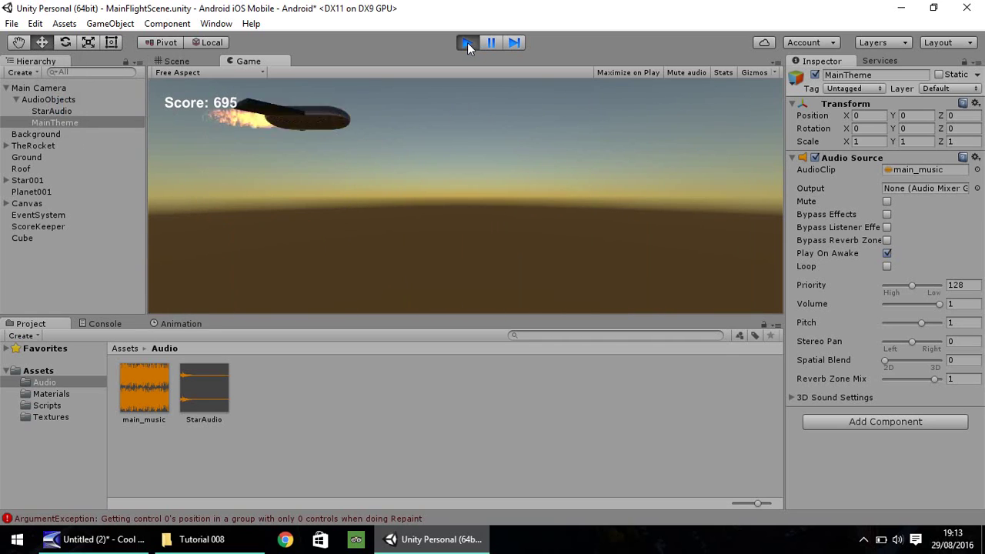
click(464, 43)
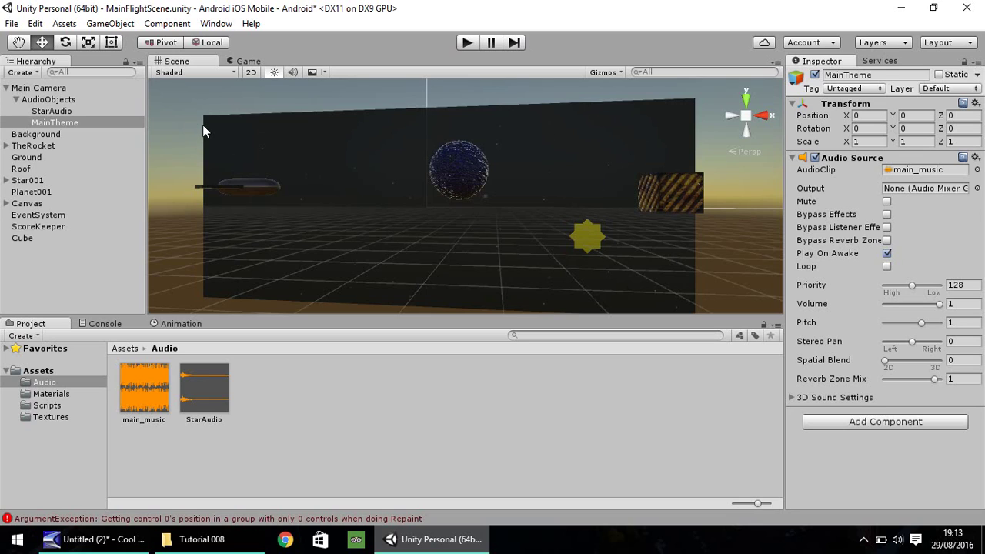
Step: Add a new UI Raw Image under the Canvas and frame it in the scene view
click(24, 203)
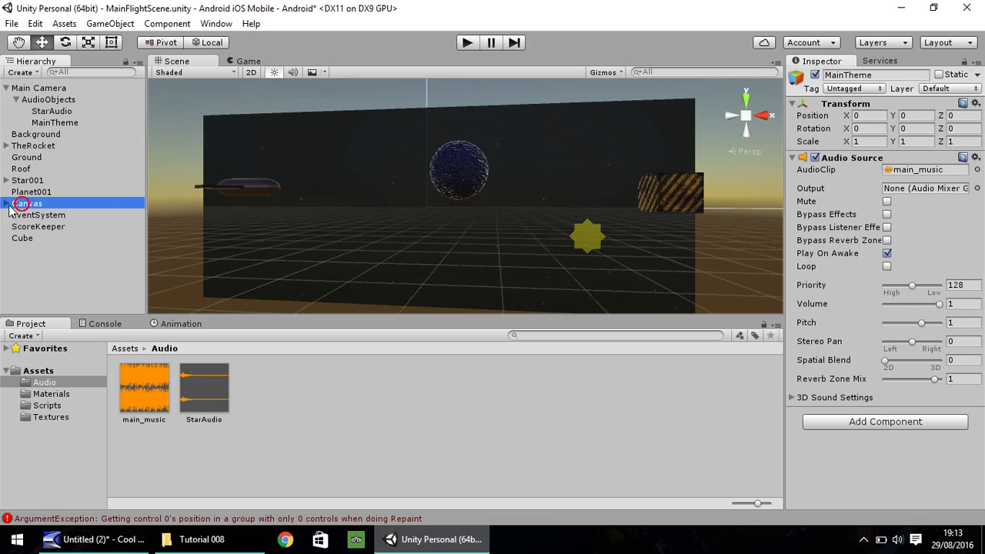
click(6, 203)
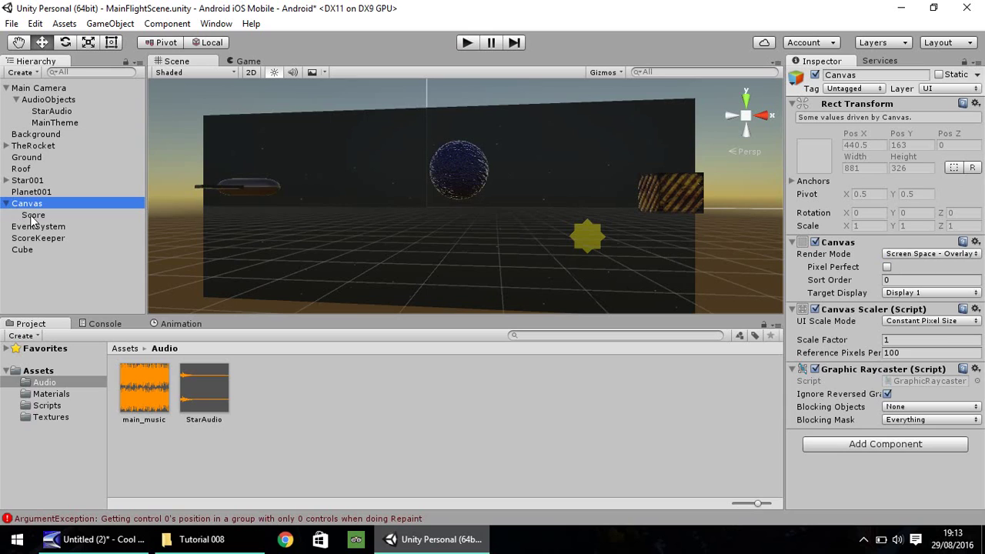
click(32, 215)
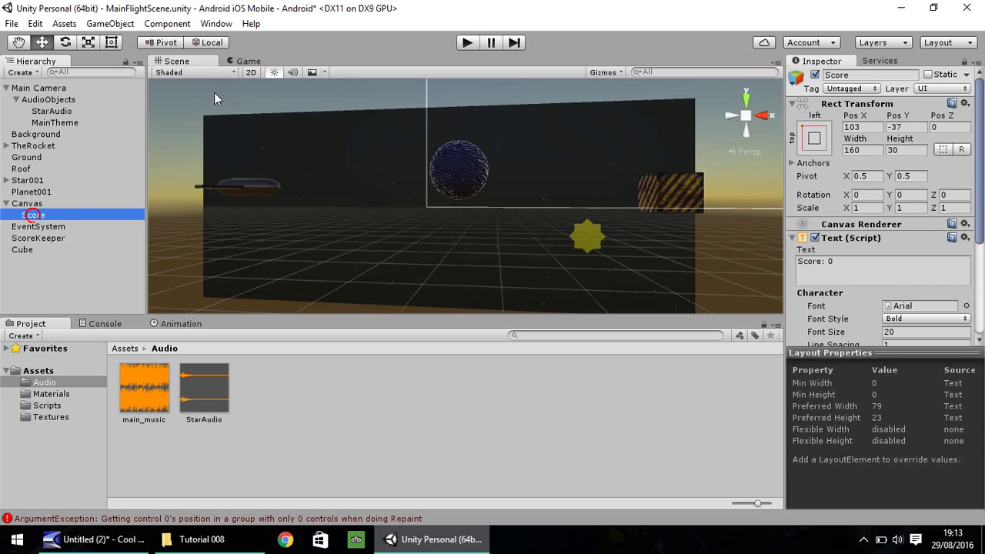
click(110, 23)
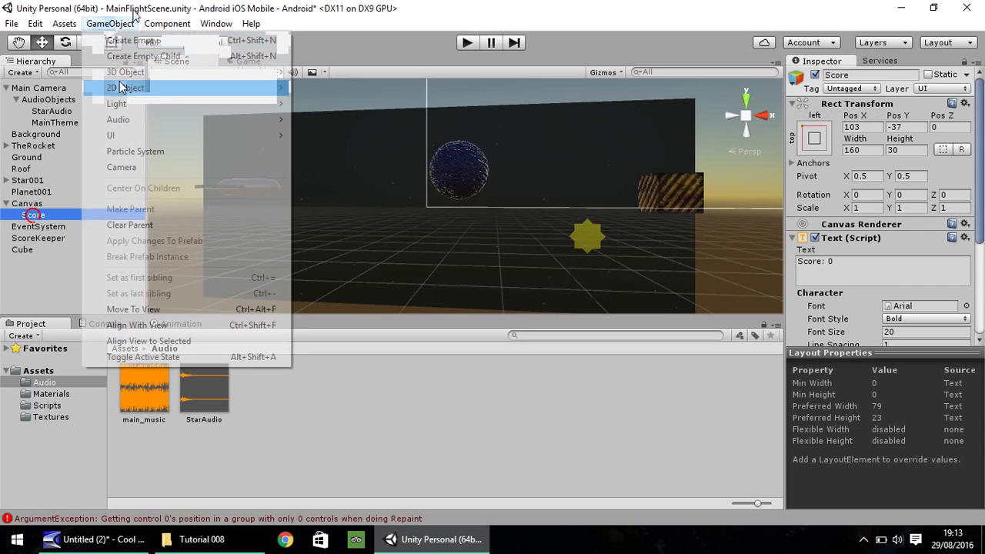
mouse_move(123, 134)
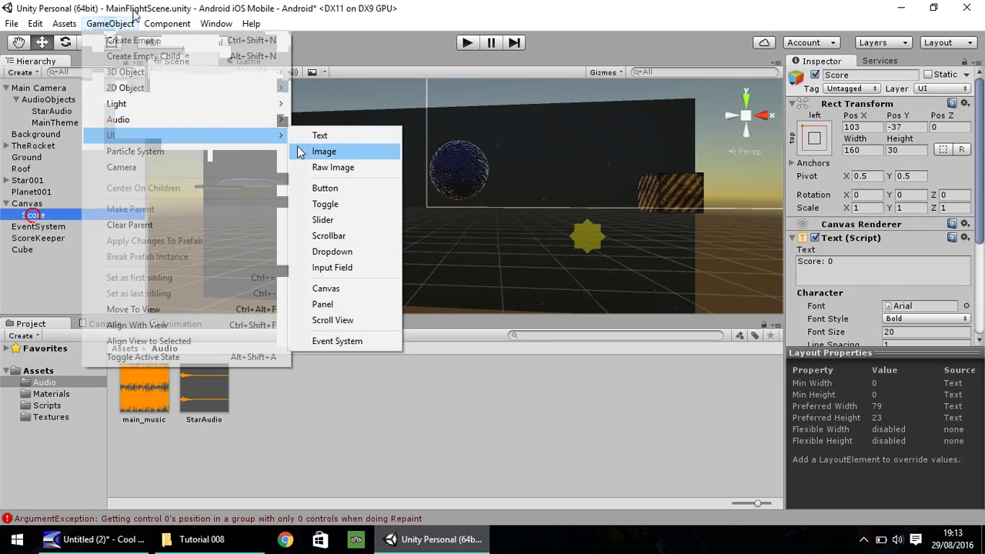
click(323, 167)
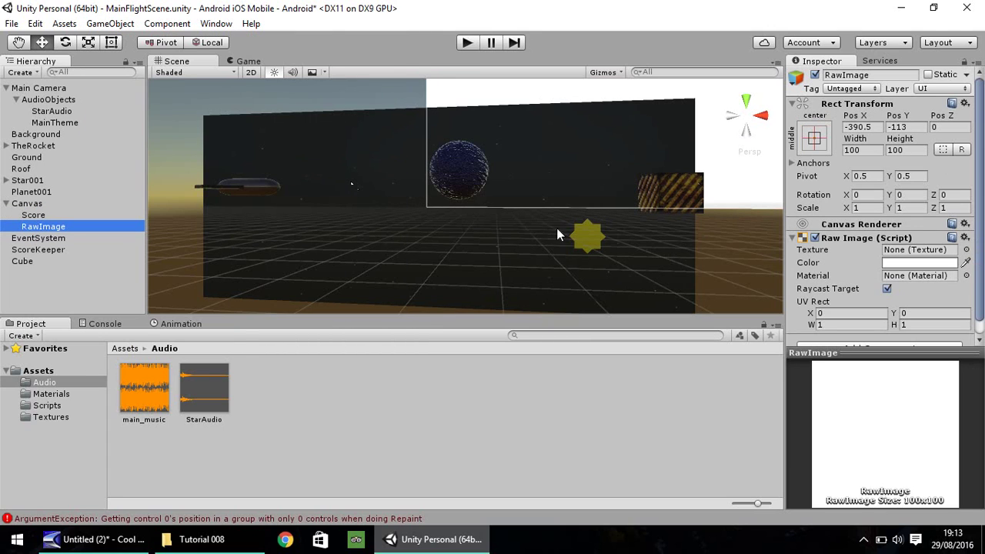
double_click(44, 227)
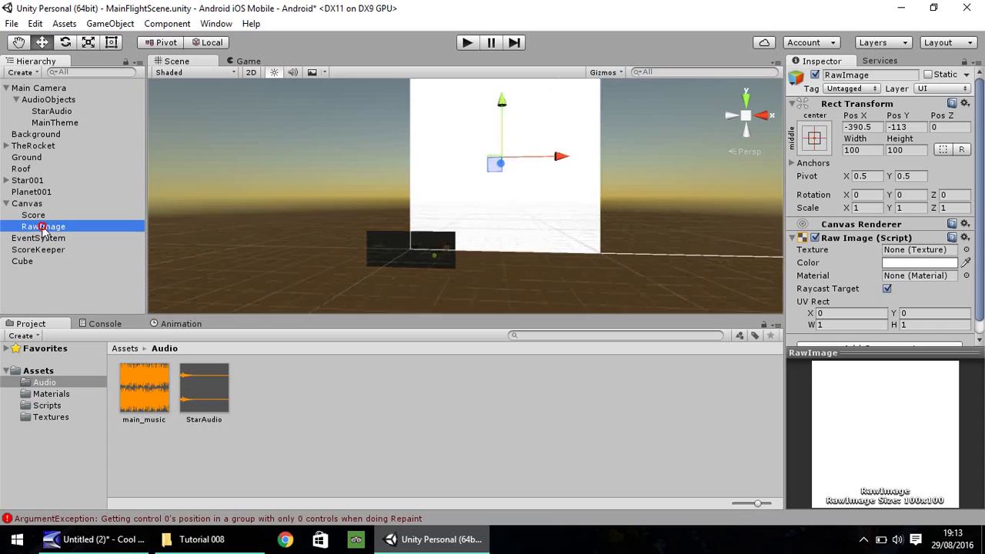
scroll(590, 208, down, 5)
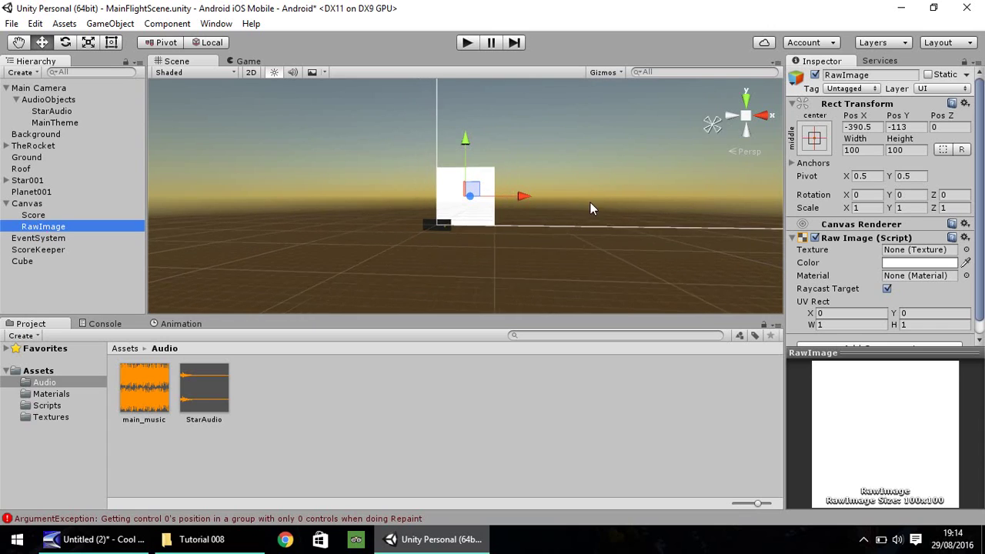
scroll(654, 214, down, 5)
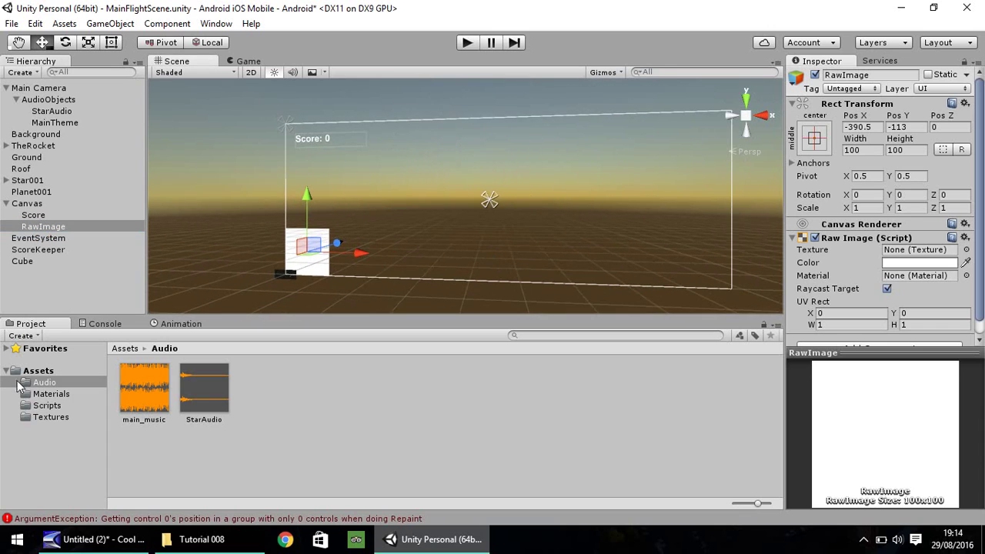
Step: Rename the RawImage to DeathBlack and set its colour to black
click(54, 227)
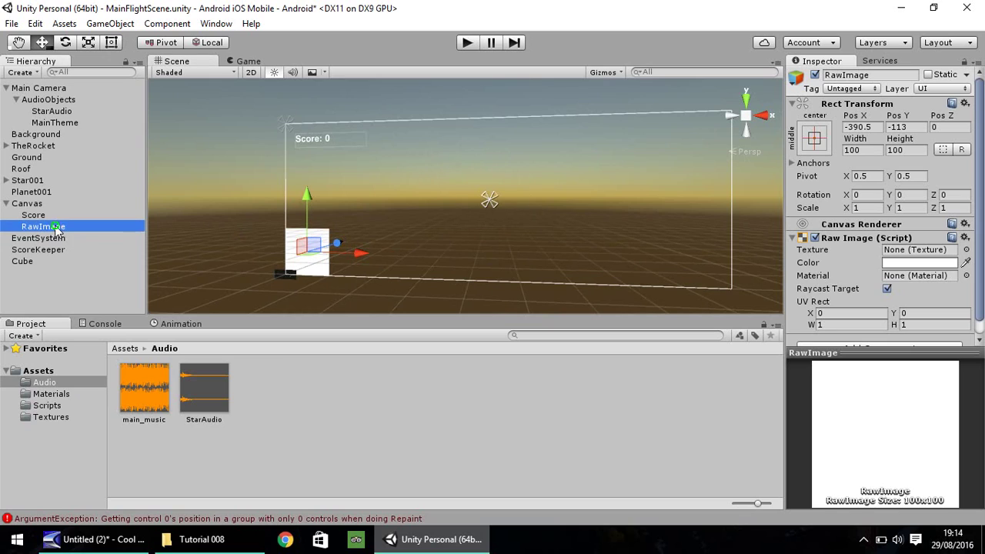
right_click(56, 229)
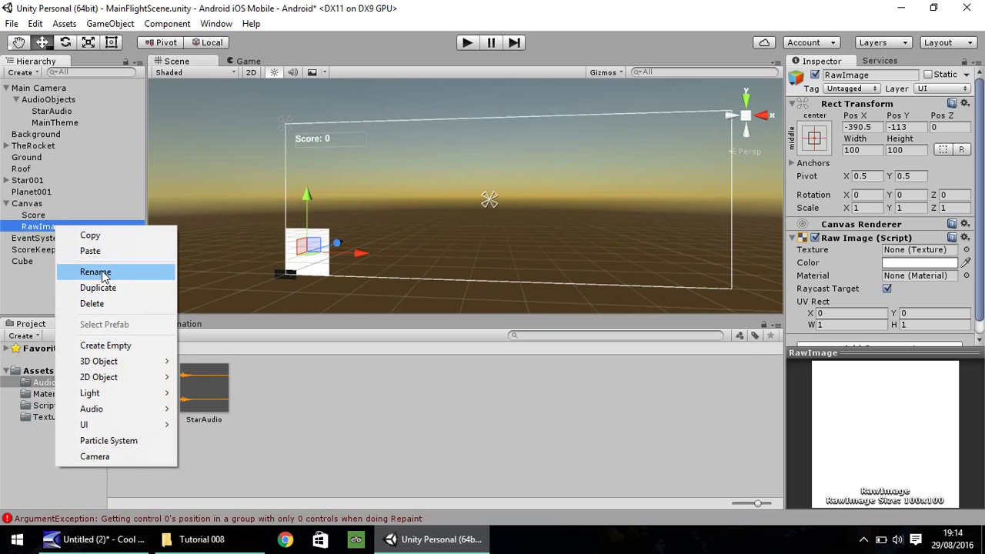
click(96, 273)
text(D)
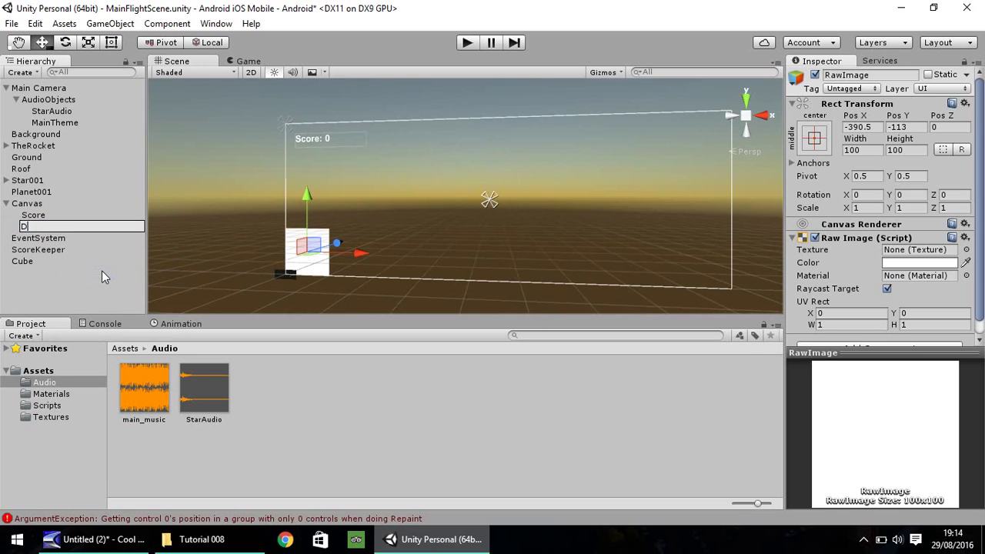
text(eathBlack)
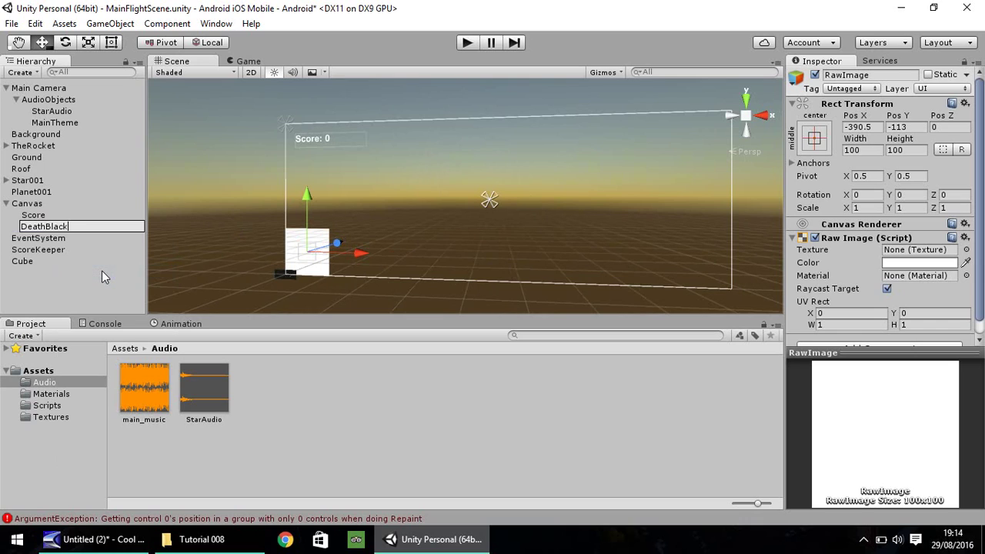
key(Return)
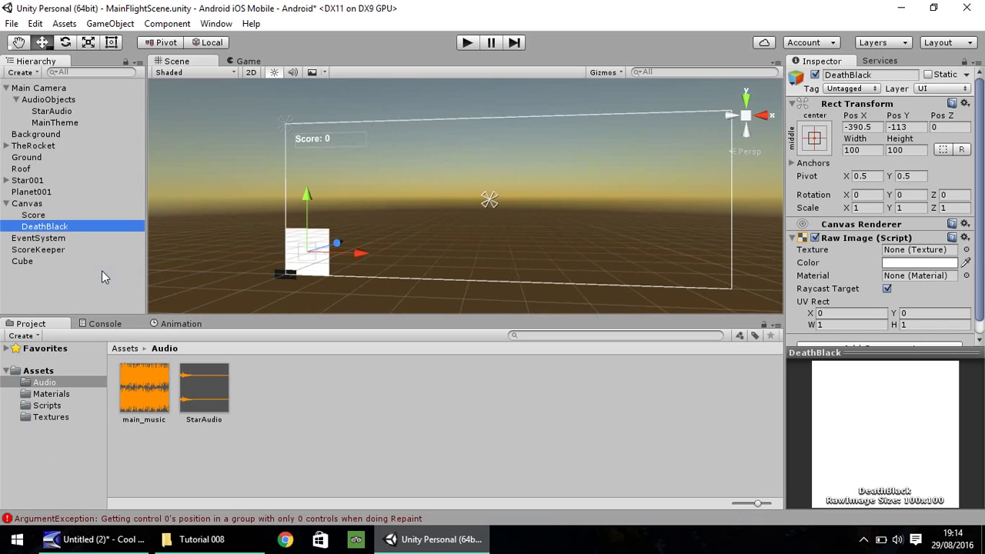
click(912, 263)
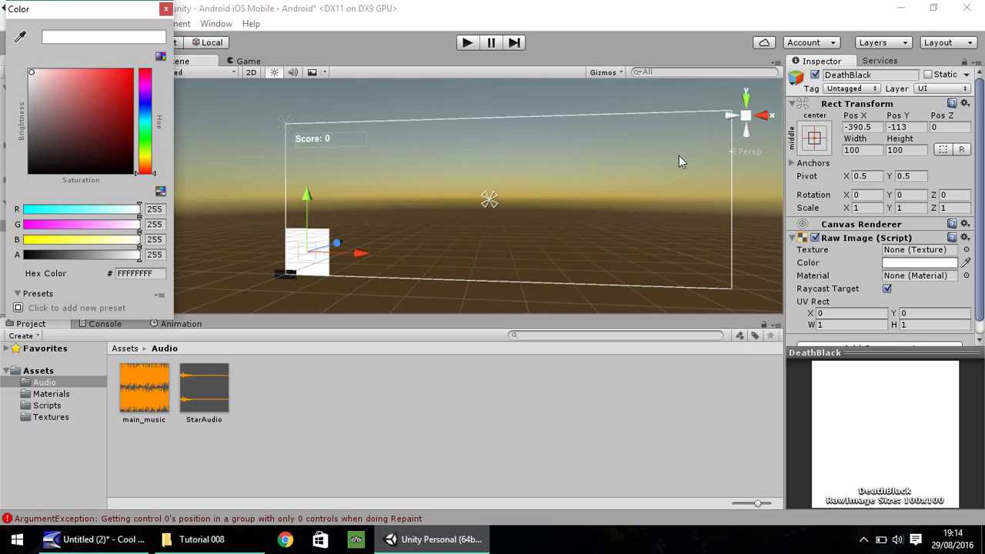
drag(86, 109, 137, 182)
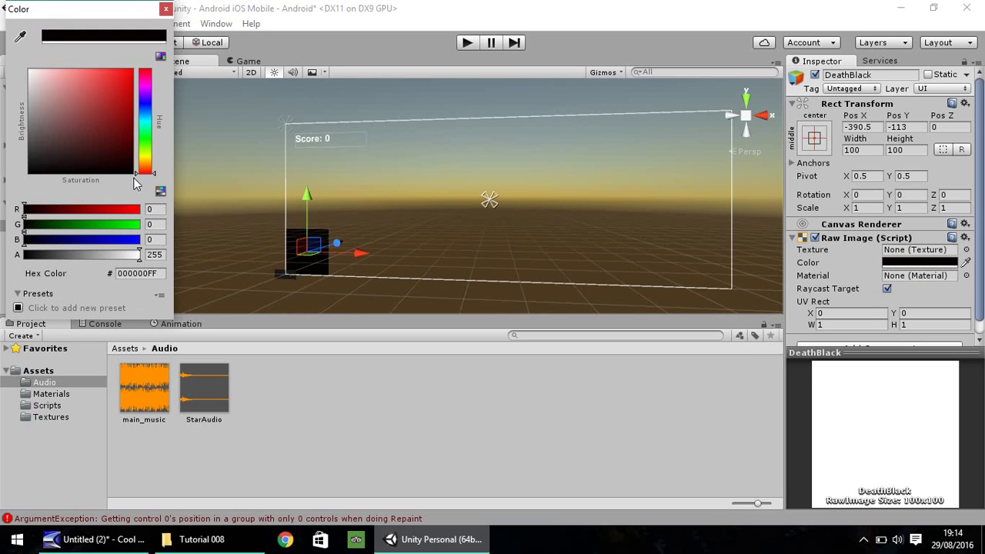
click(165, 8)
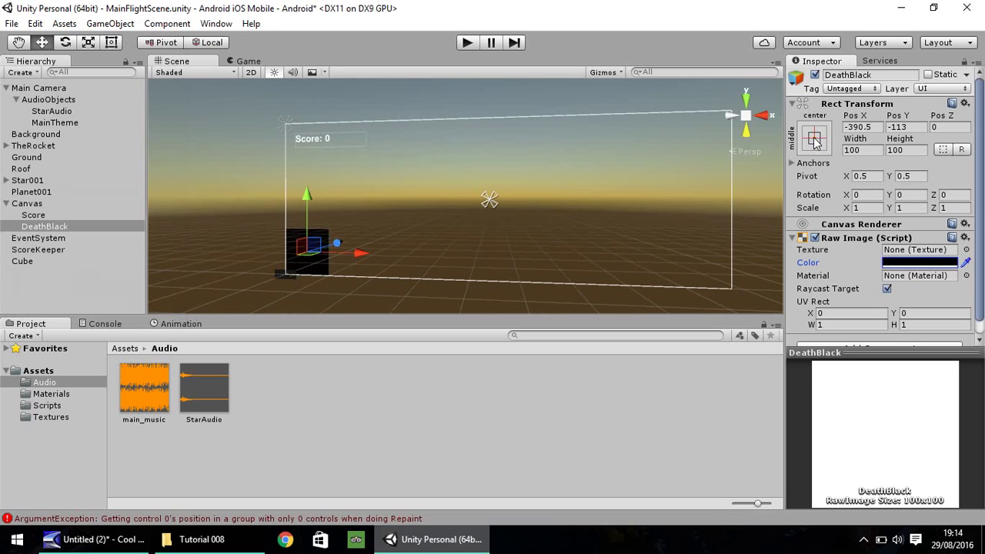
Step: Apply the stretch/stretch anchor preset with Left, Top and Right offsets 0, then preview in Play mode
click(816, 139)
click(967, 356)
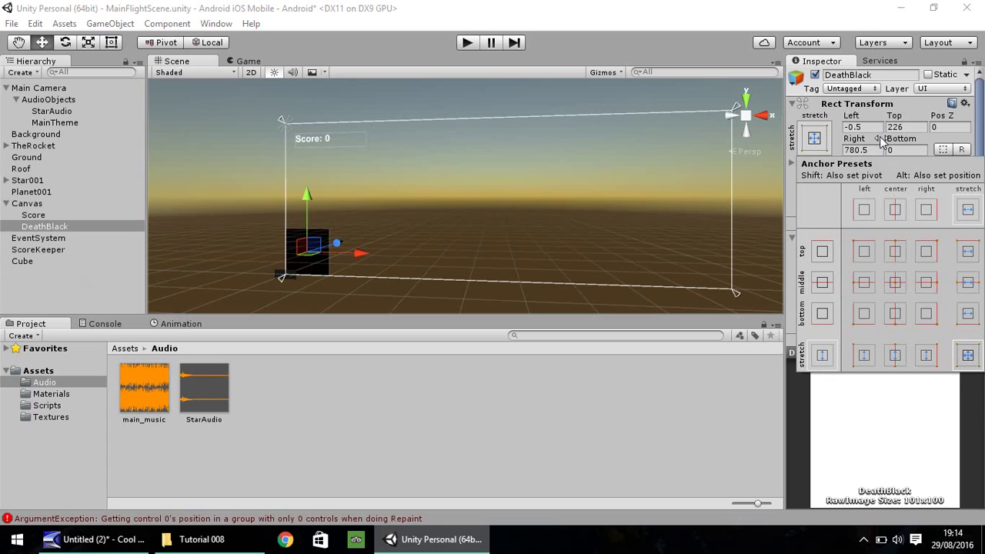
click(856, 127)
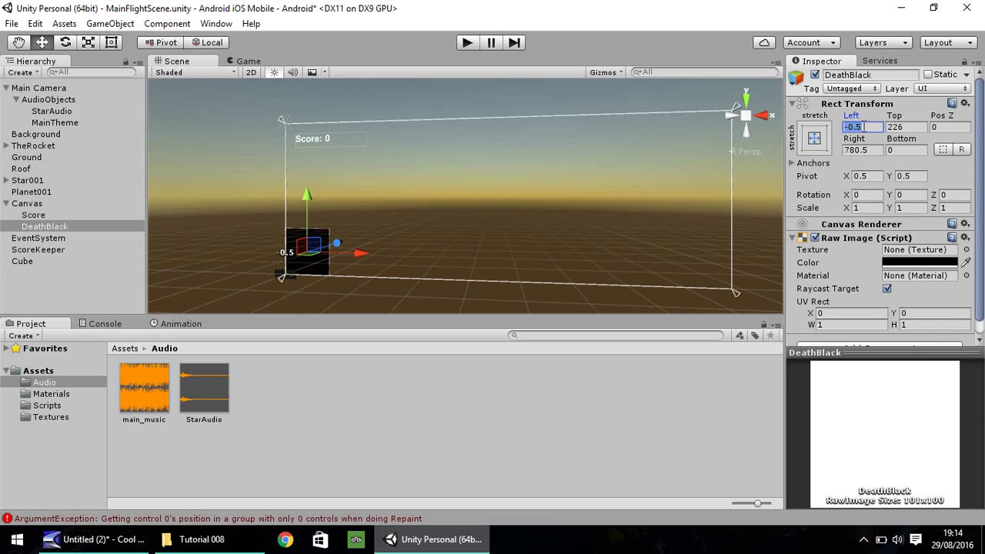
text(0)
key(Tab)
text(0)
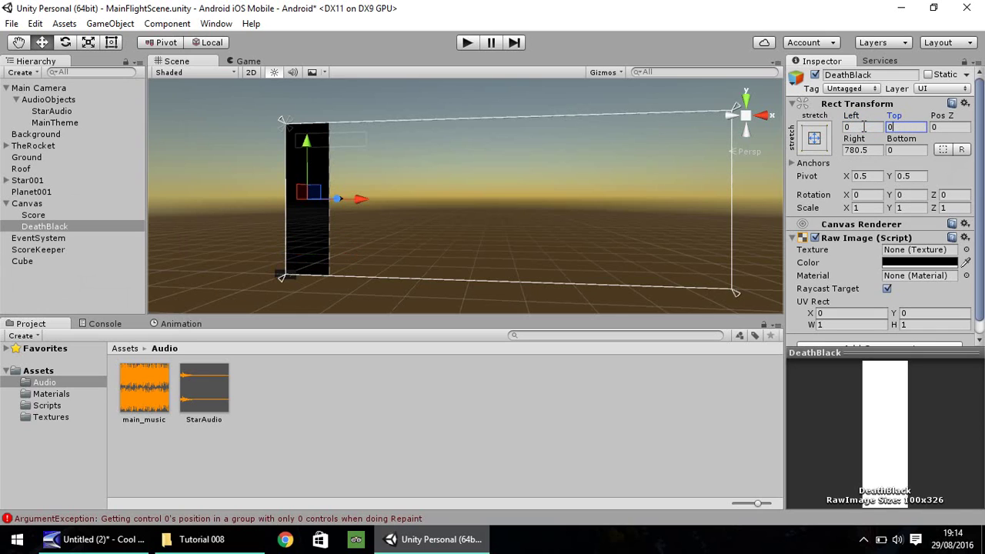
key(Tab)
key(Tab)
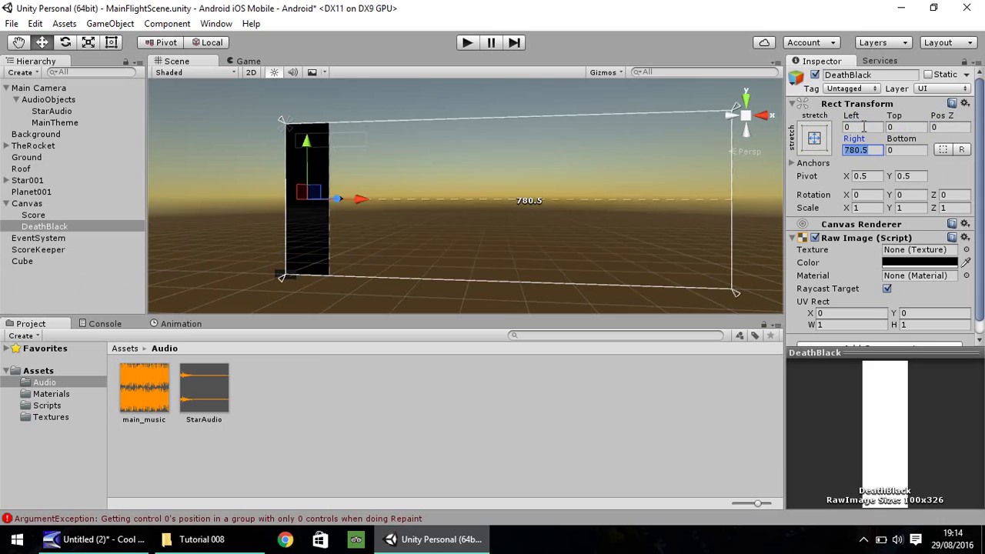
text(0)
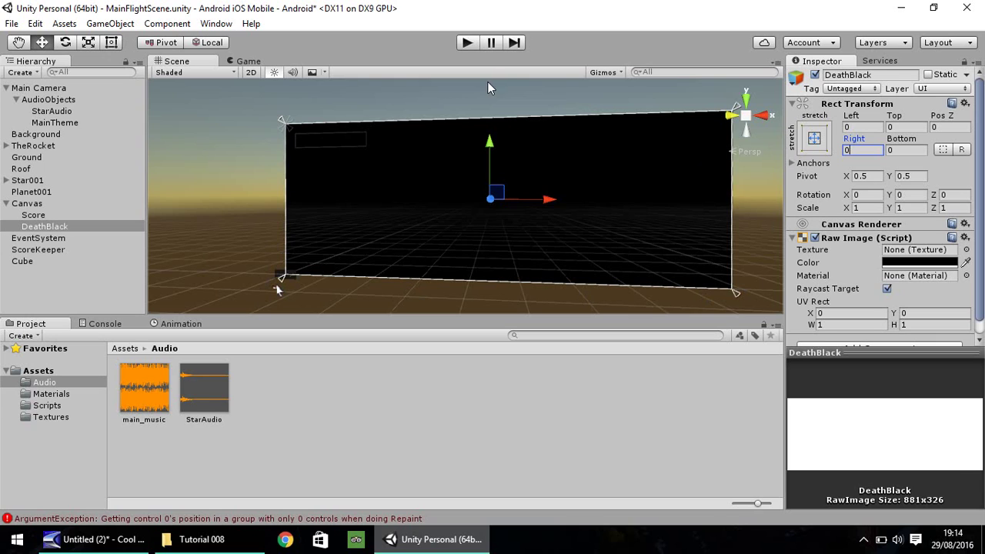
click(464, 43)
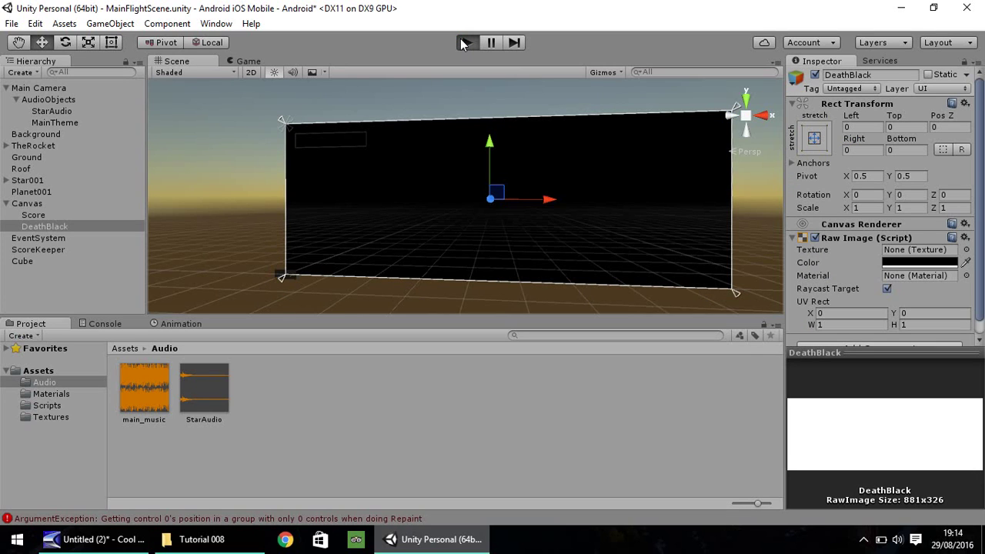
click(465, 43)
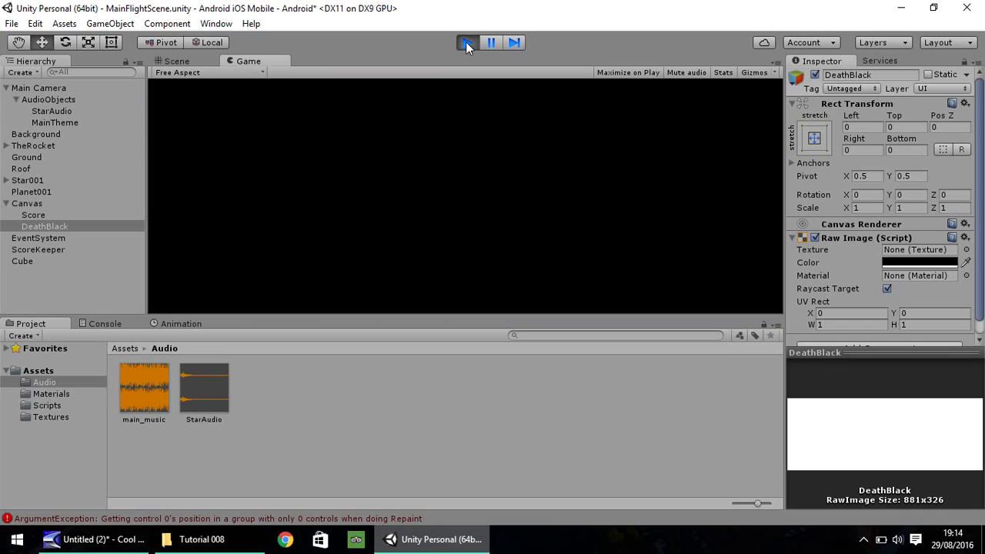
click(467, 43)
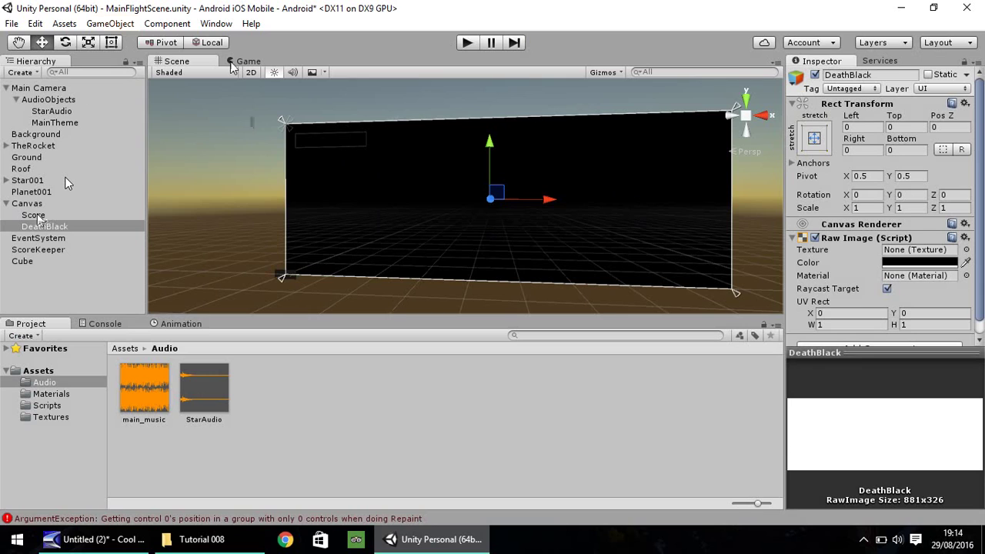
Step: Add a UI Text object under the Canvas reading 'YOU DIED!!'
click(110, 23)
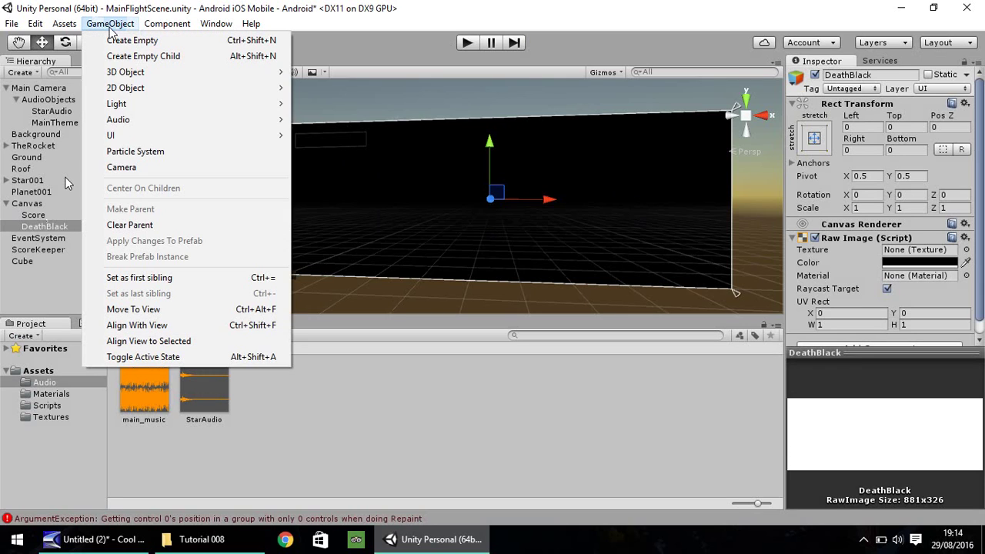
mouse_move(121, 138)
click(332, 136)
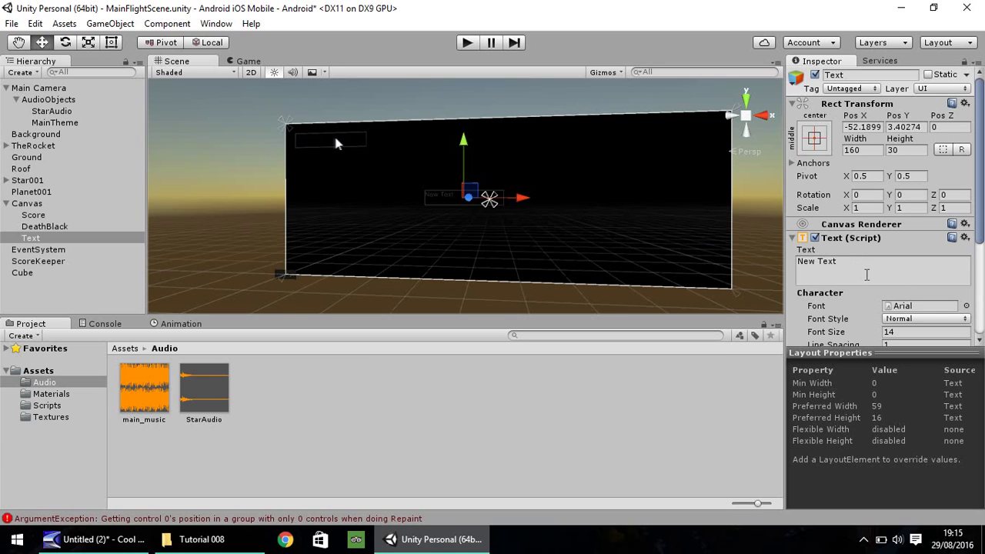
click(864, 269)
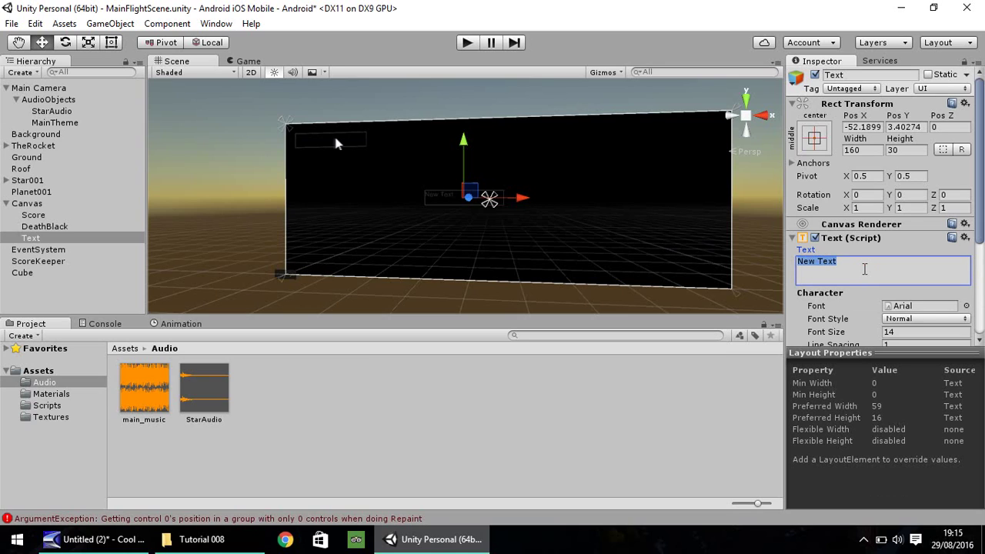
text(YOU DIED!!)
Step: Set the text's Font Style to Bold and Font Size to 30
scroll(927, 191, down, 5)
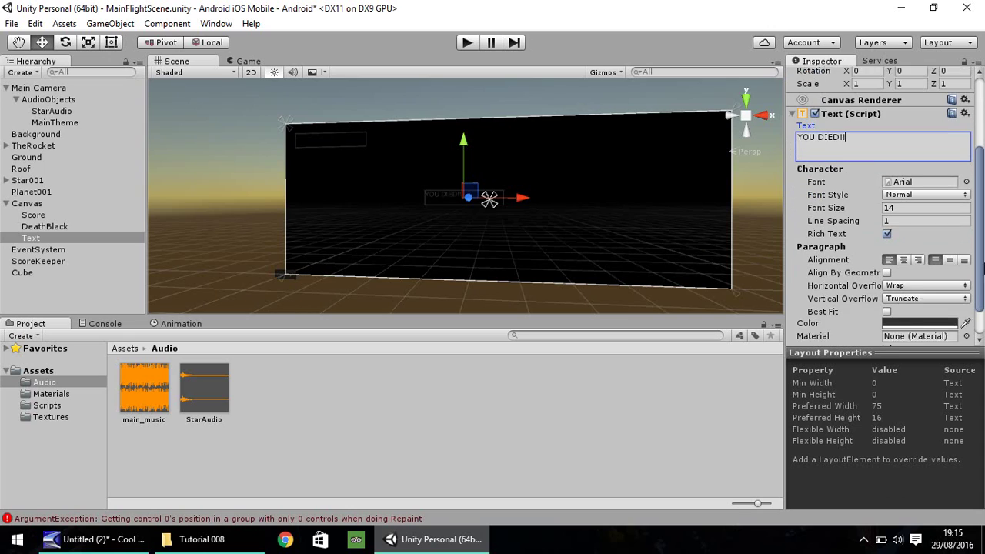
click(930, 178)
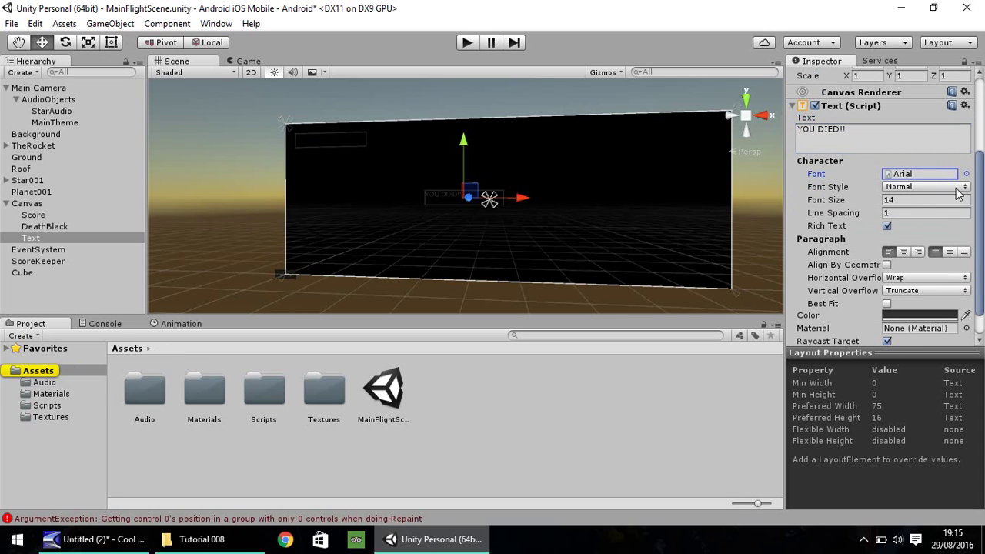
click(961, 188)
click(901, 219)
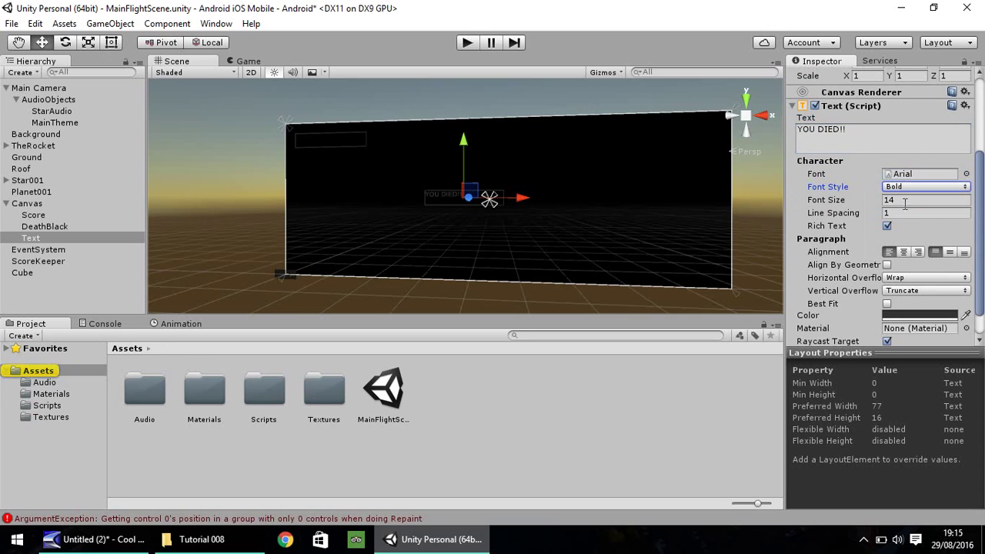
click(907, 200)
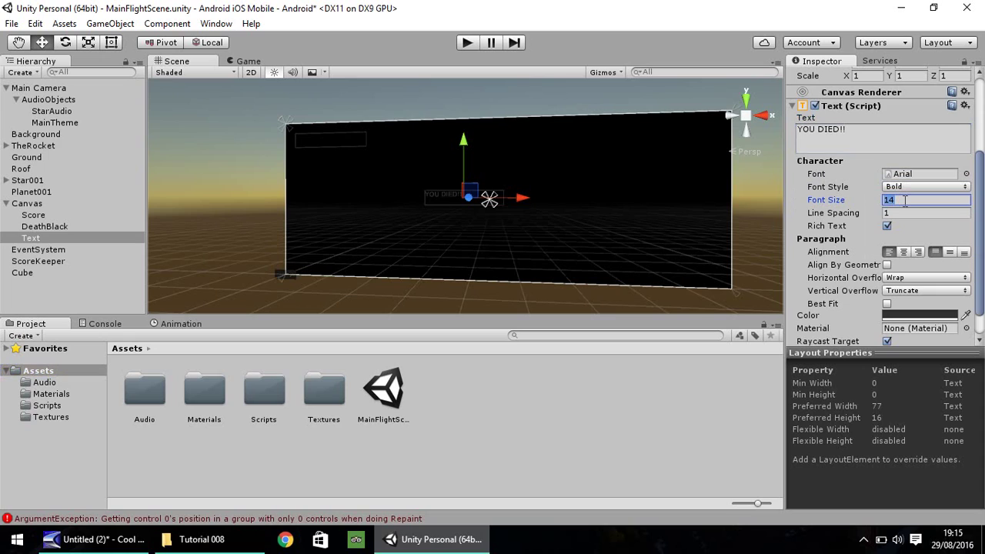
text(30)
Step: Enlarge the YOU DIED!! text box with the Rect tool and centre-align its text
click(111, 43)
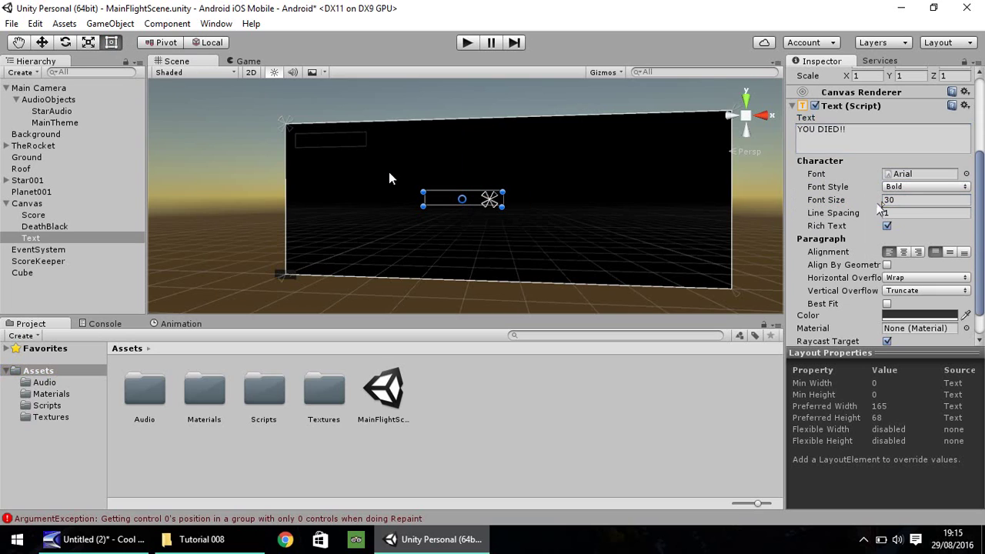
drag(503, 206, 574, 214)
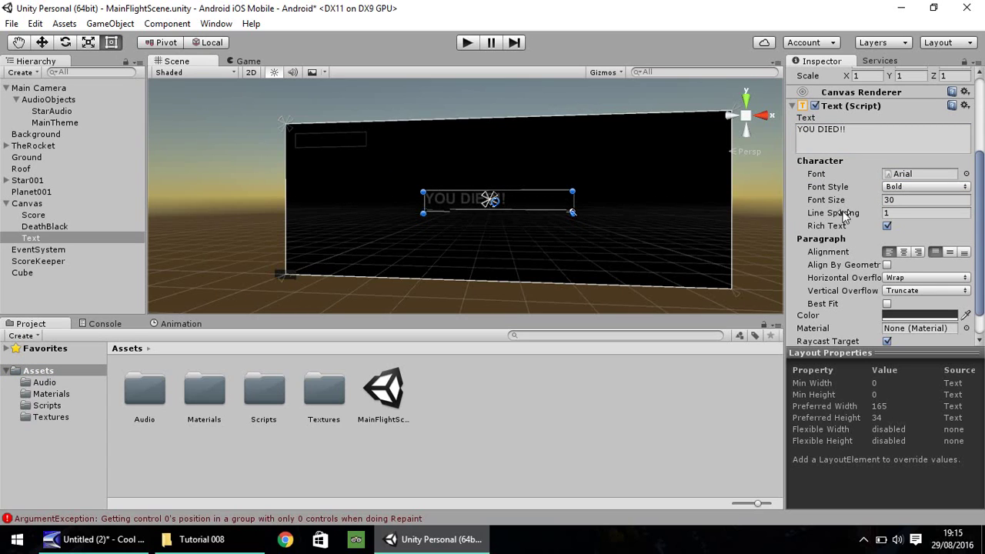
click(903, 252)
Step: Colour the text red and move it up to about Pos Y 79
scroll(980, 282, down, 2)
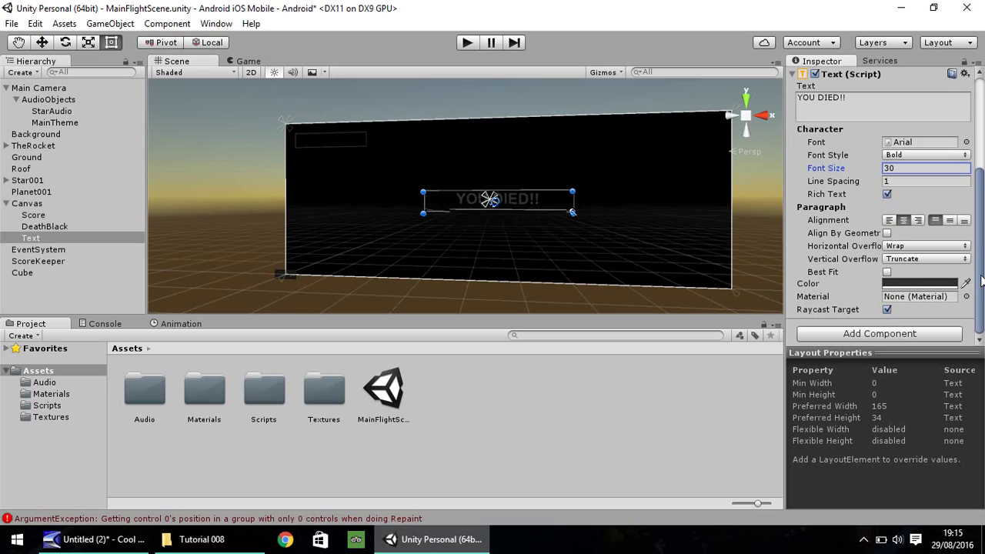
click(927, 285)
click(112, 80)
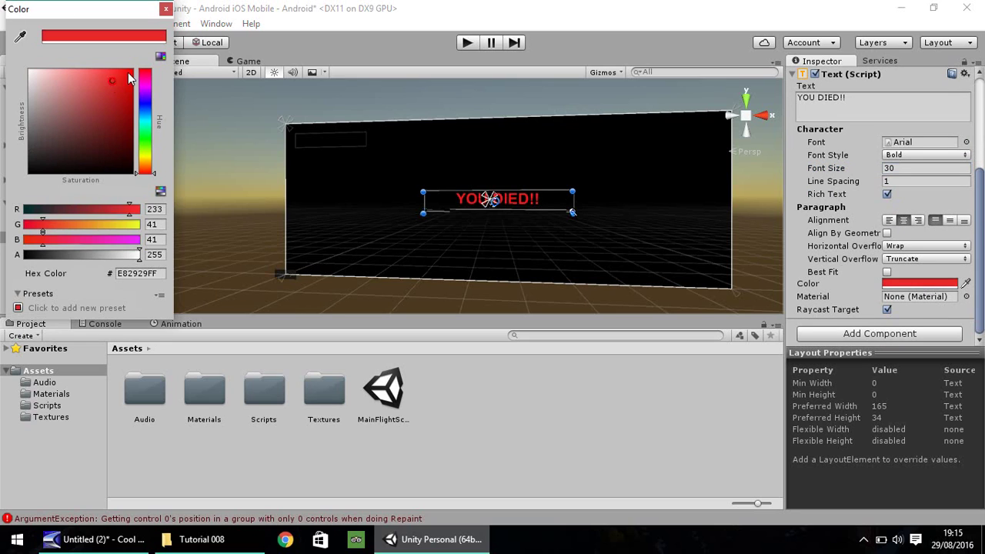
click(165, 8)
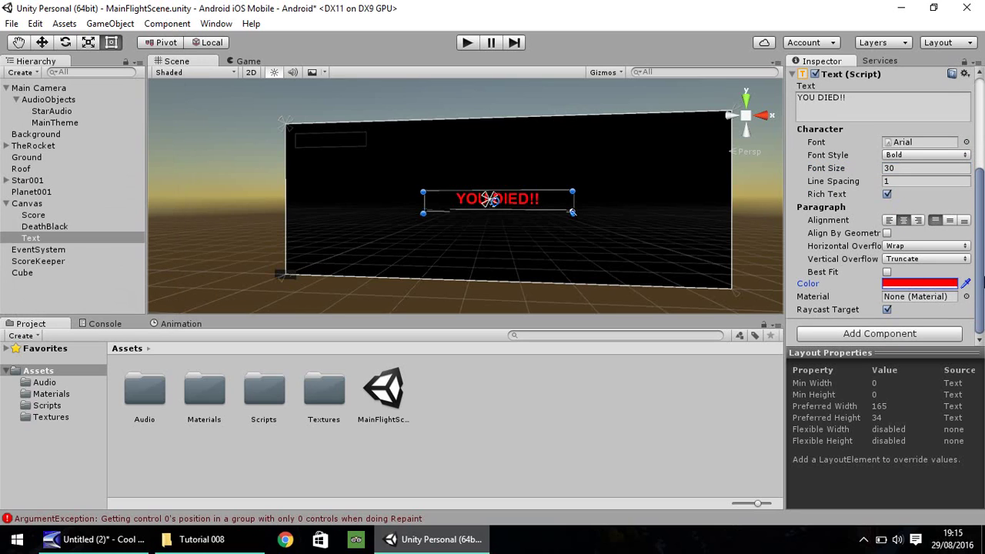
drag(980, 288, 975, 178)
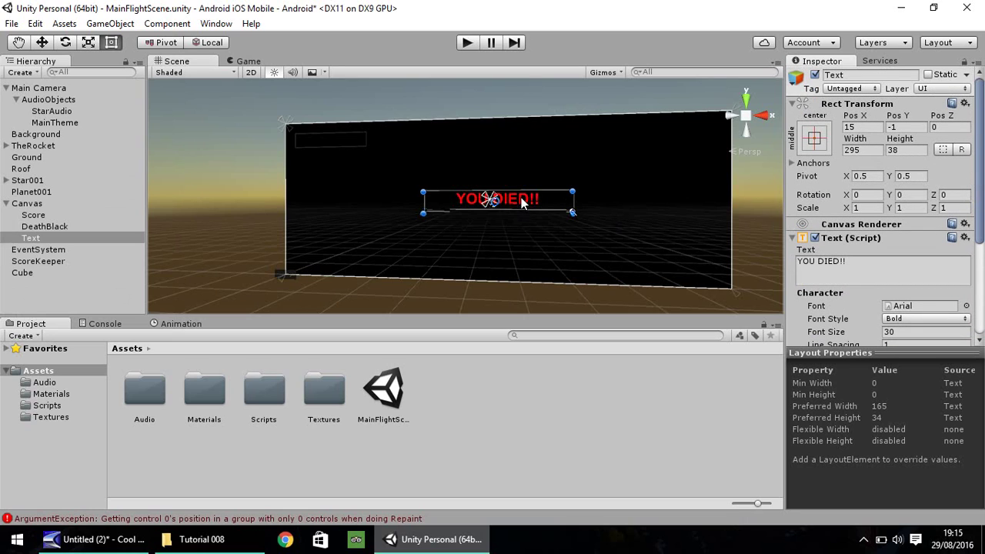
drag(523, 202, 493, 176)
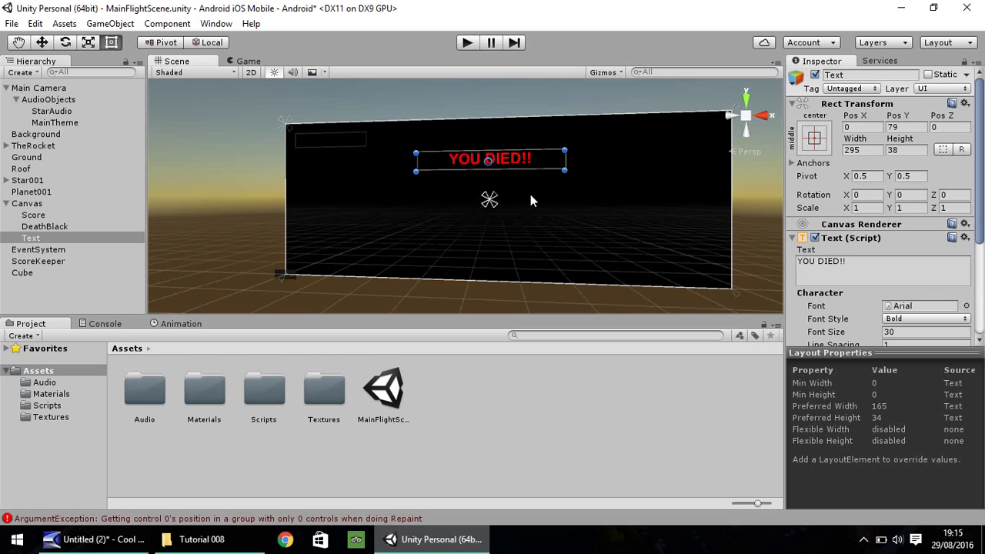
Step: After a Play-mode preview, rename Text to DeathText and deactivate both DeathText and DeathBlack
click(470, 47)
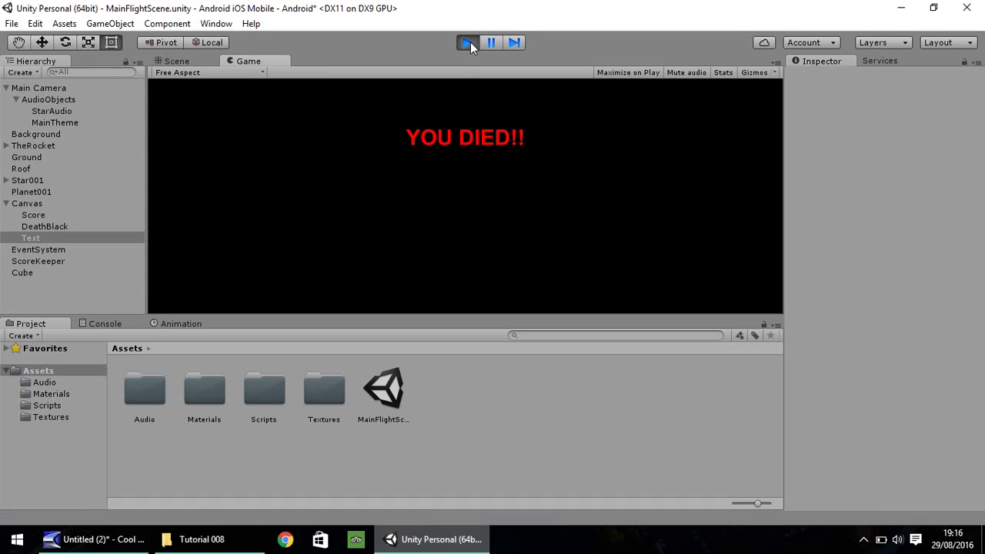
click(469, 42)
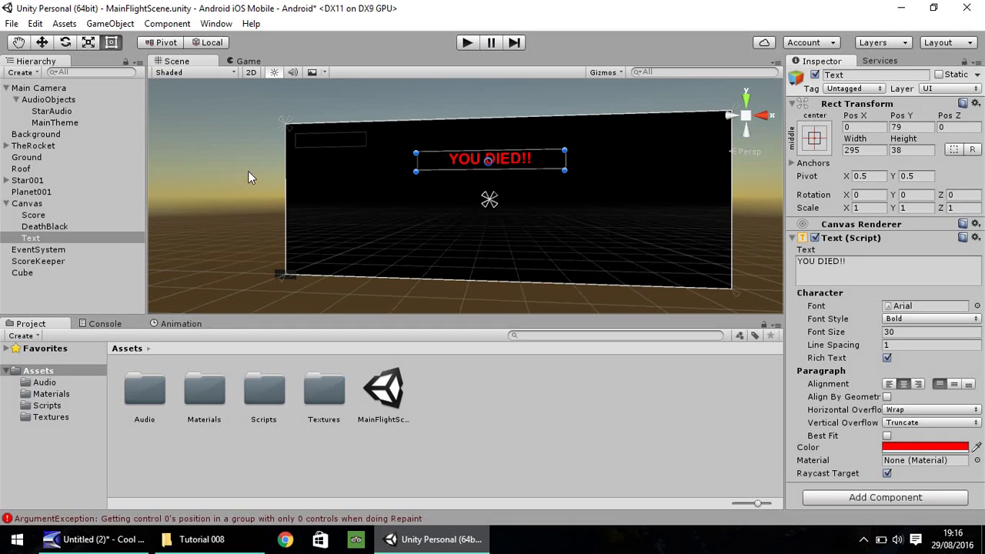
click(37, 238)
right_click(38, 238)
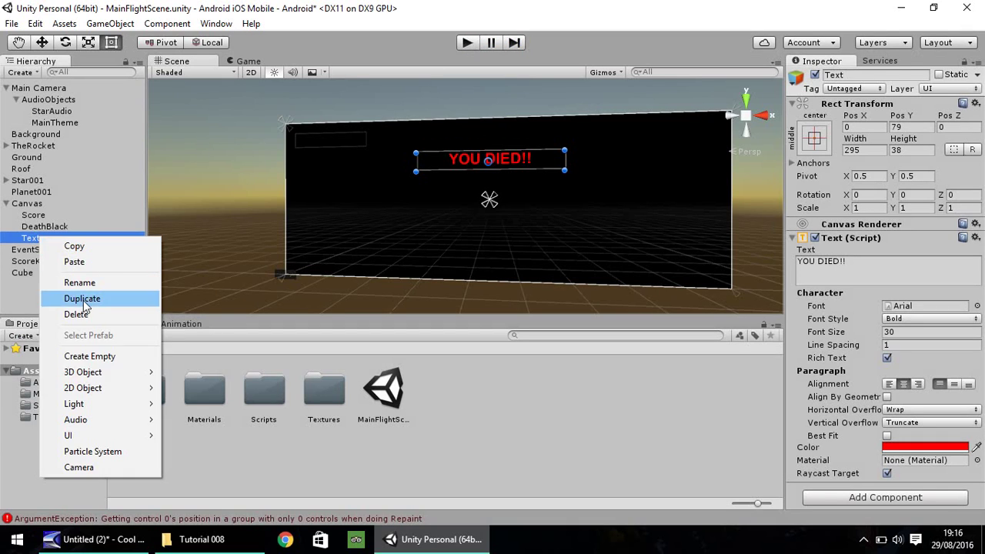
click(86, 284)
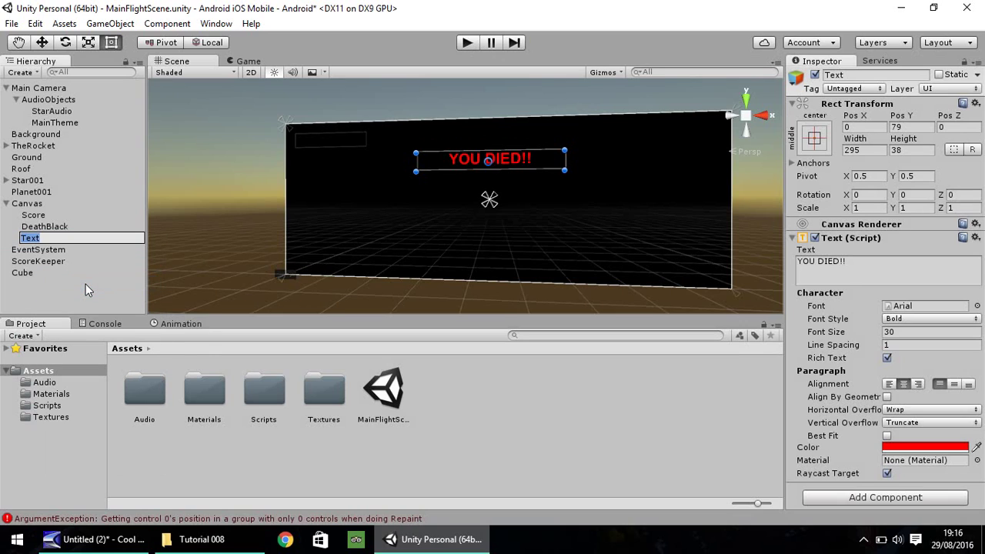
text(d)
key(BackSpace)
key(BackSpace)
key(BackSpace)
text(DeathText)
key(Return)
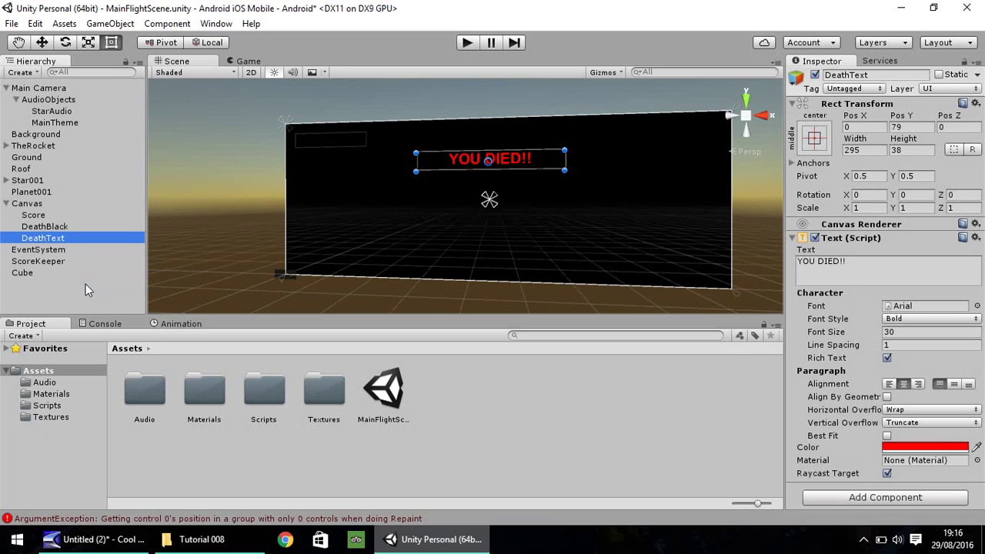
ctrl+click(56, 229)
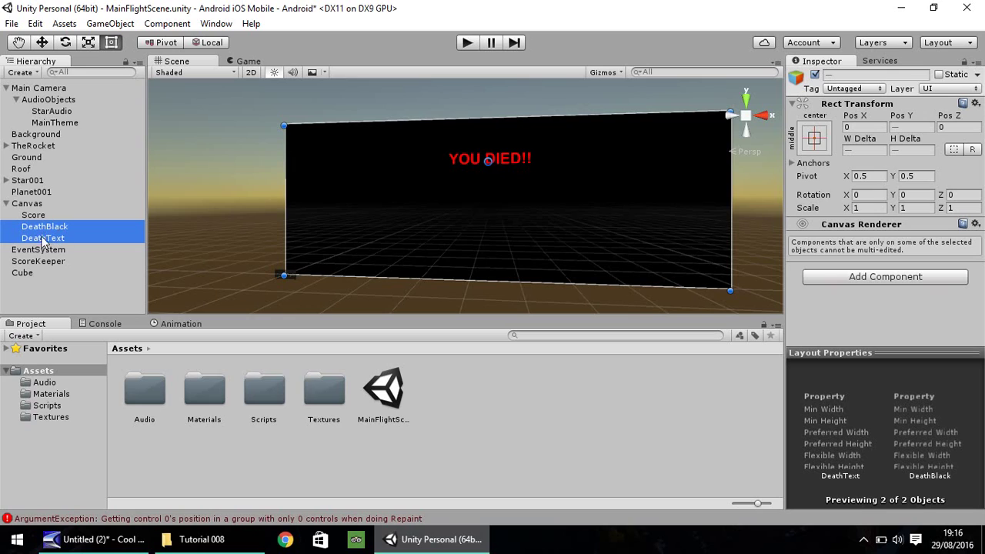
click(815, 74)
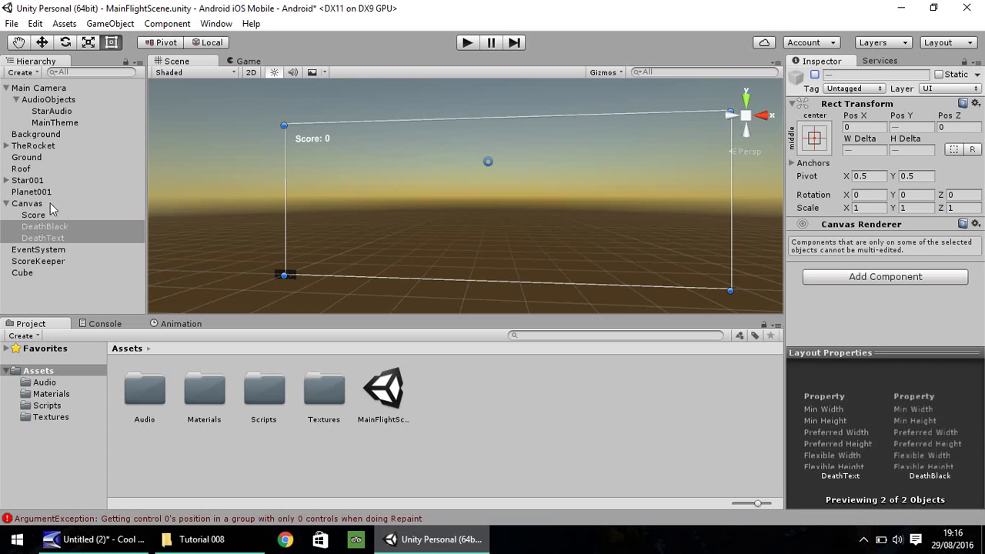
Step: Select Planet001, then create a script named DeathScript inside the Scripts folder
double_click(35, 193)
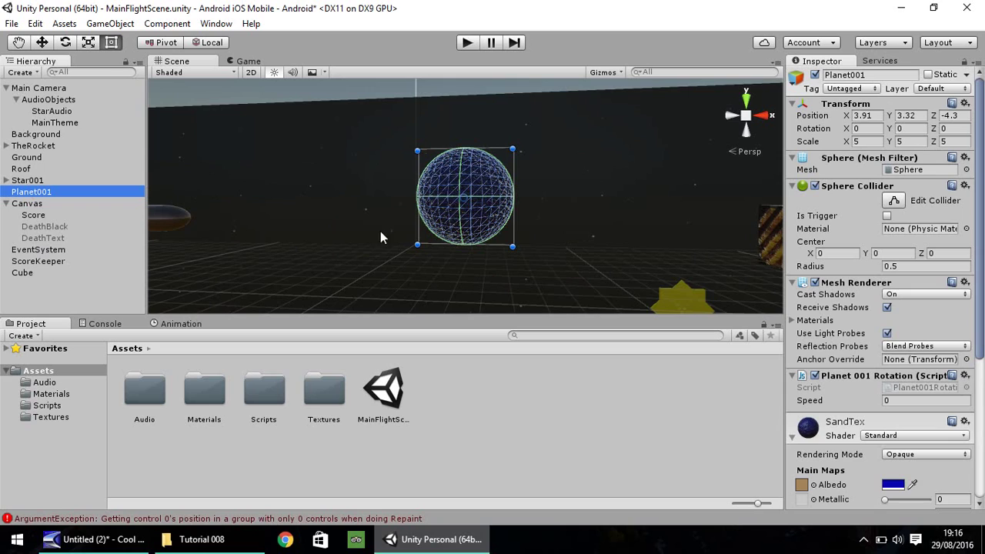
click(42, 42)
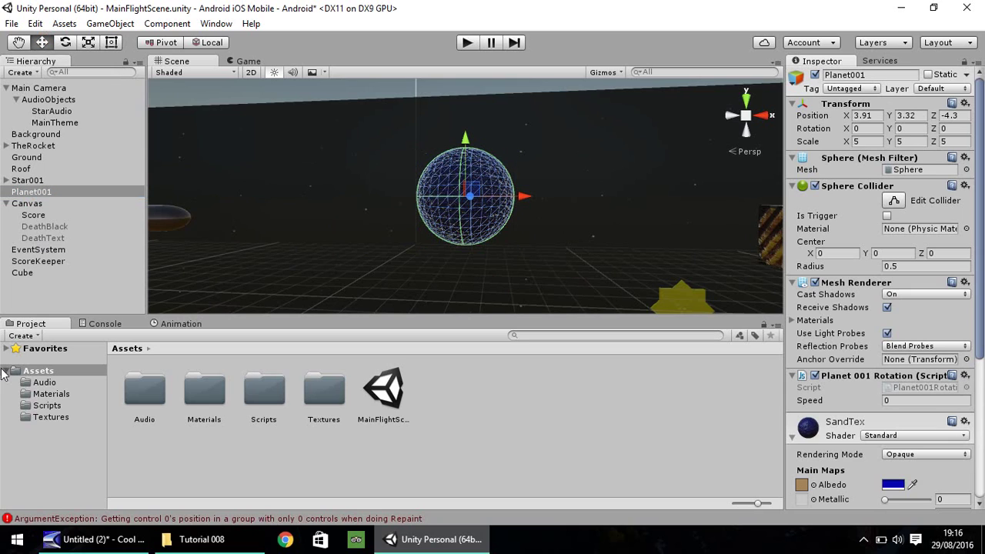
click(46, 406)
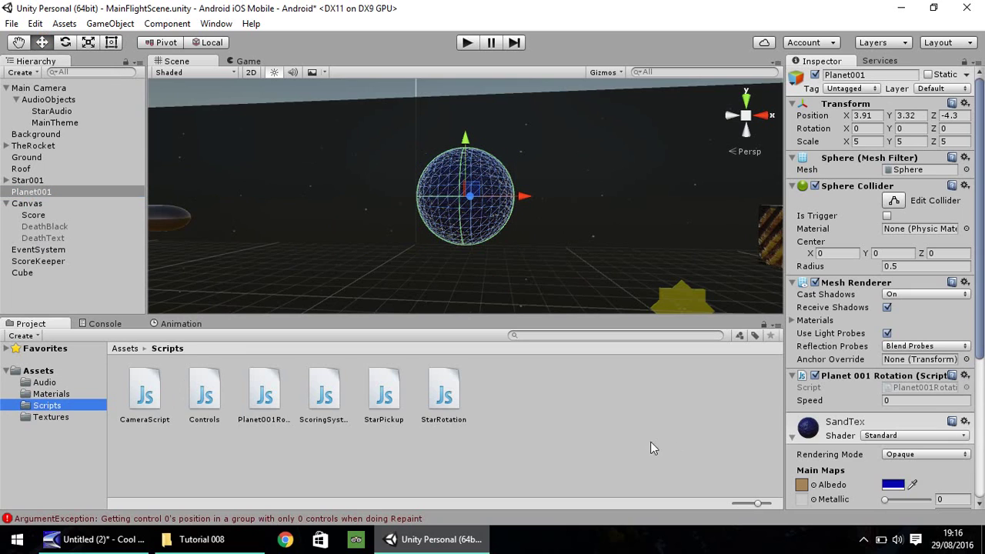
right_click(508, 387)
mouse_move(562, 127)
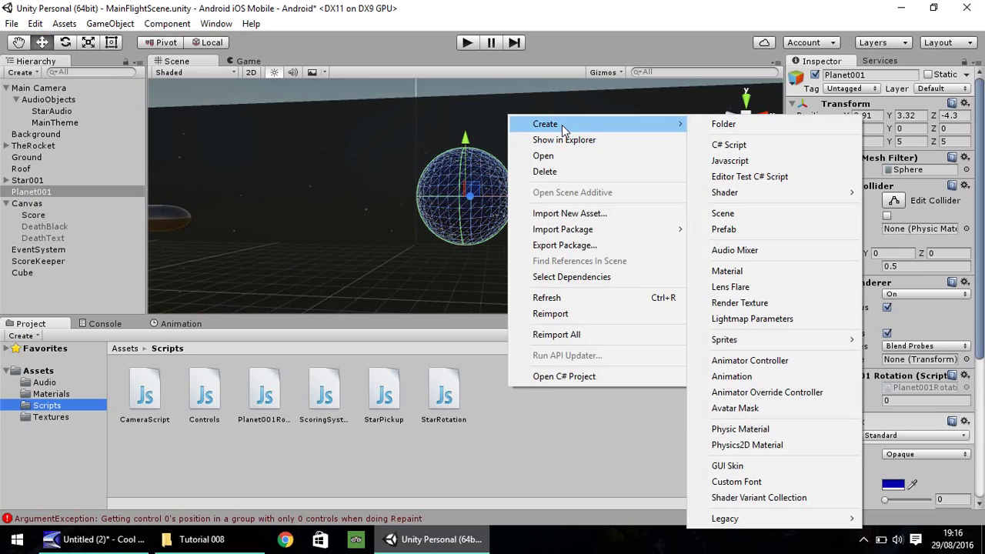
click(729, 149)
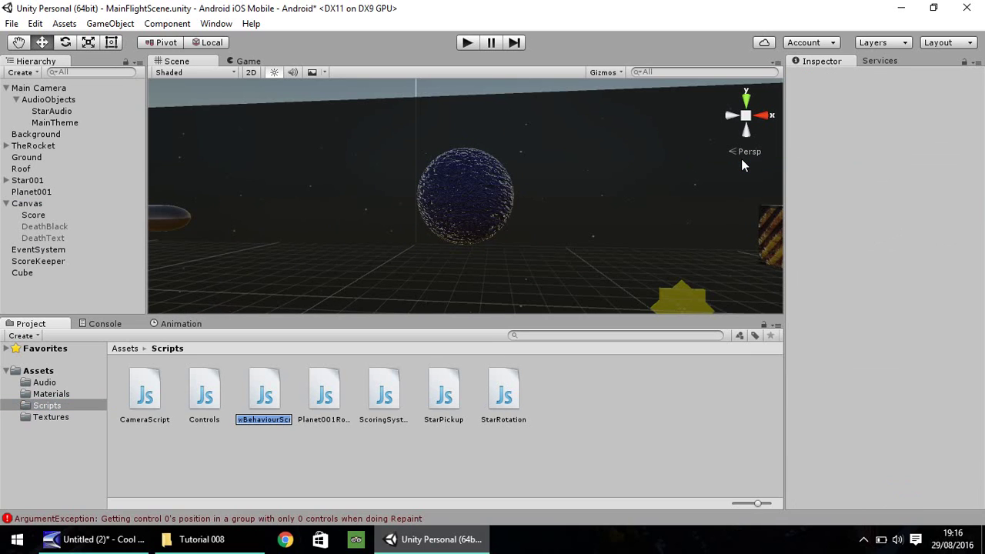
text(DeathScript)
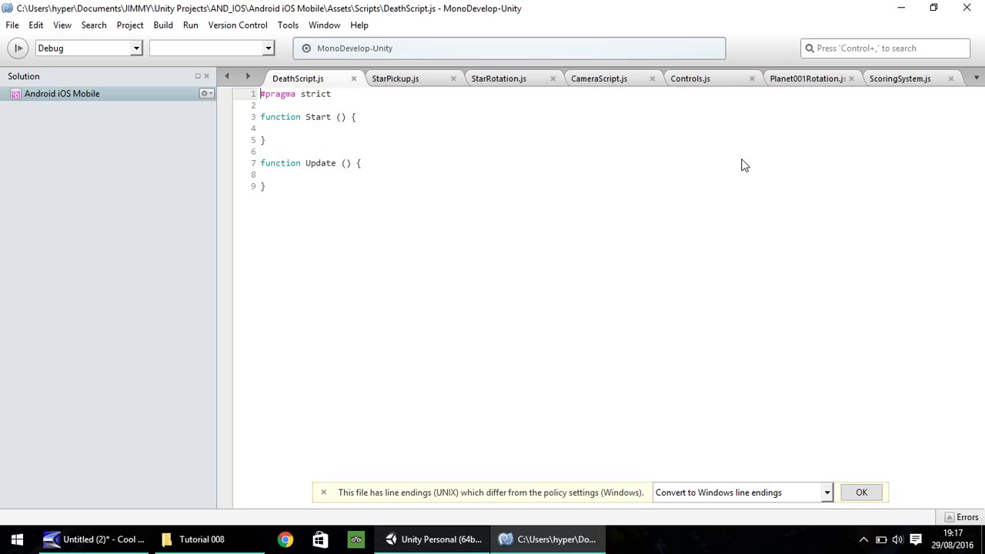
Step: Glance at the StarPickup.js tab for reference, then return to DeathScript.js
click(410, 80)
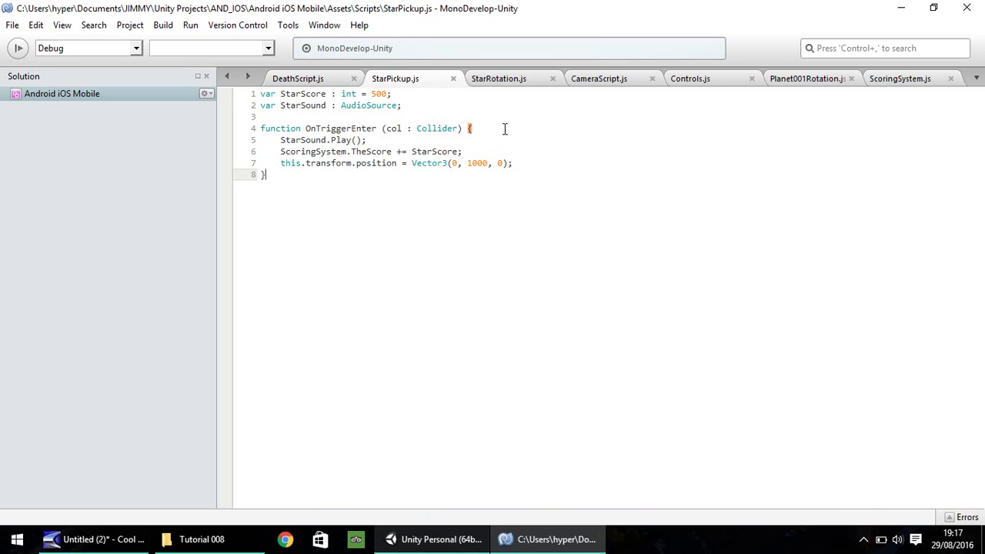
click(300, 79)
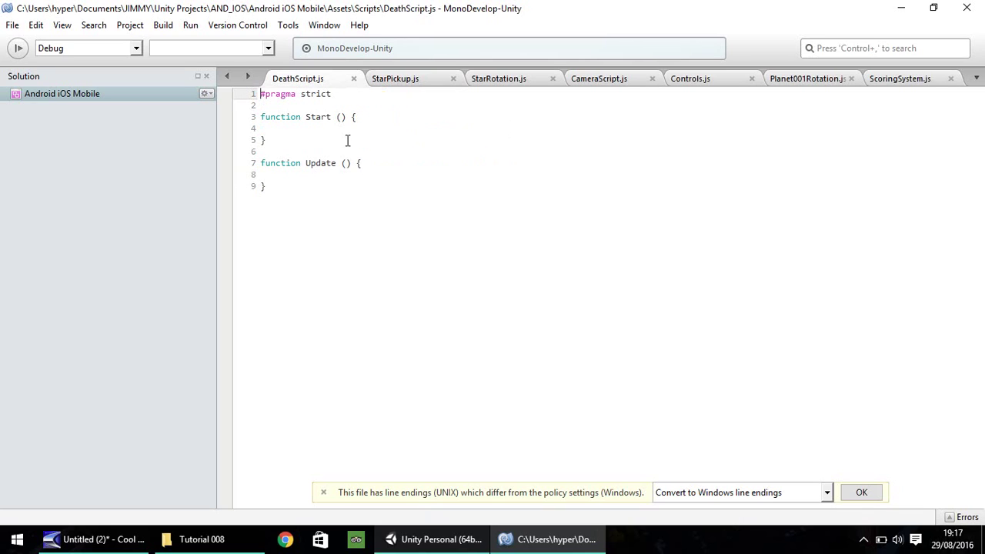
Step: Replace the template code with 'var DeathBlack/DeathText/TheRocket : GameObject;' declarations
drag(356, 231, 253, 93)
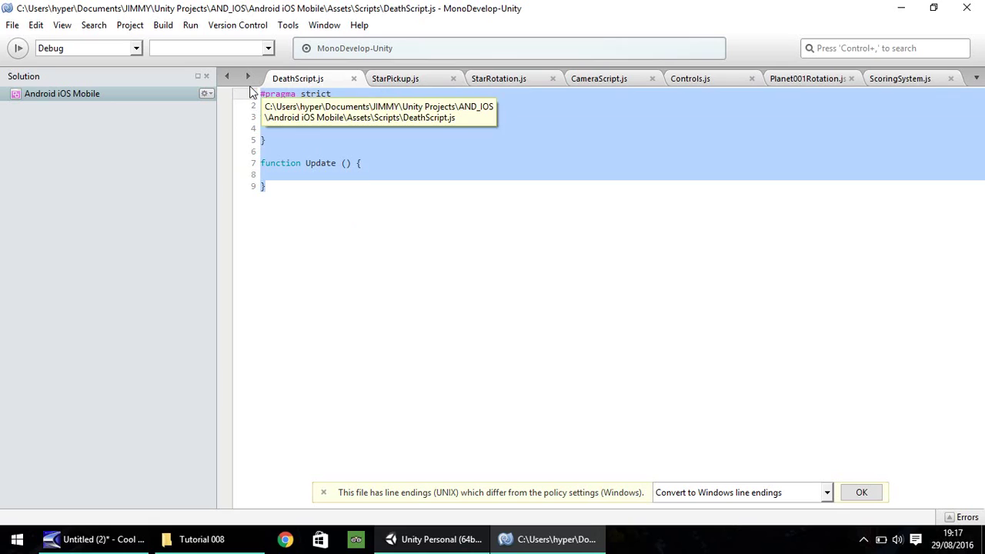
key(Delete)
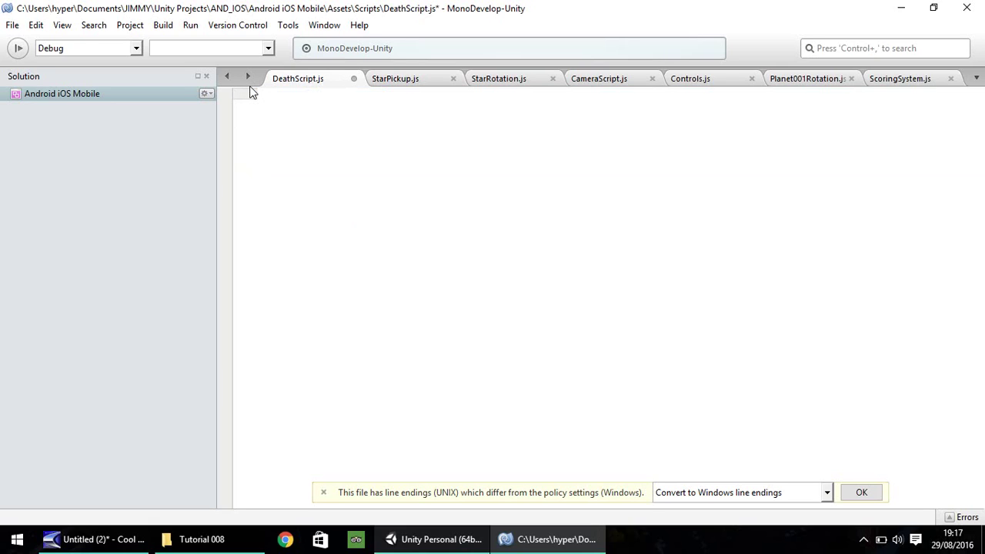
text(var DeathBlack : GameObject;)
key(Return)
text(var Dea)
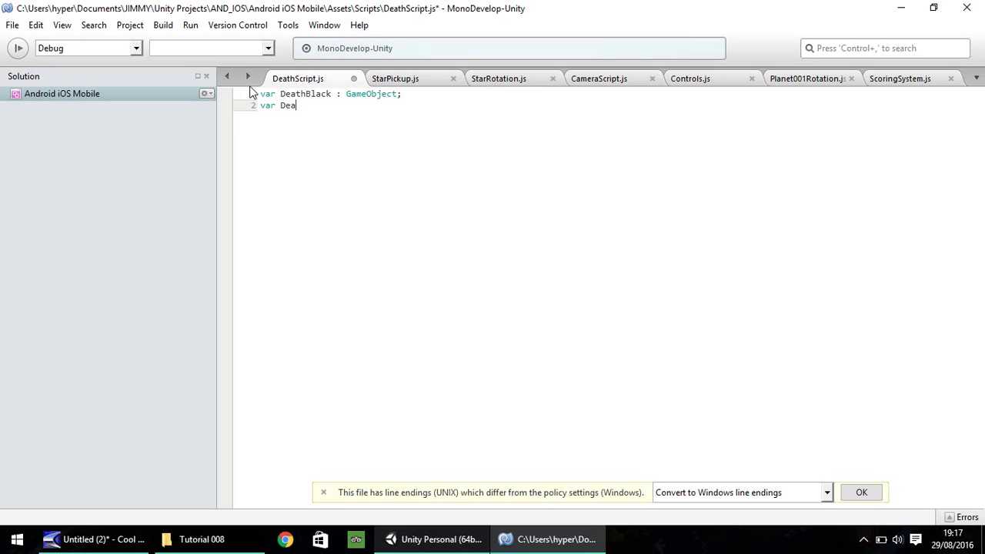
text(thText : GameObject;)
key(Return)
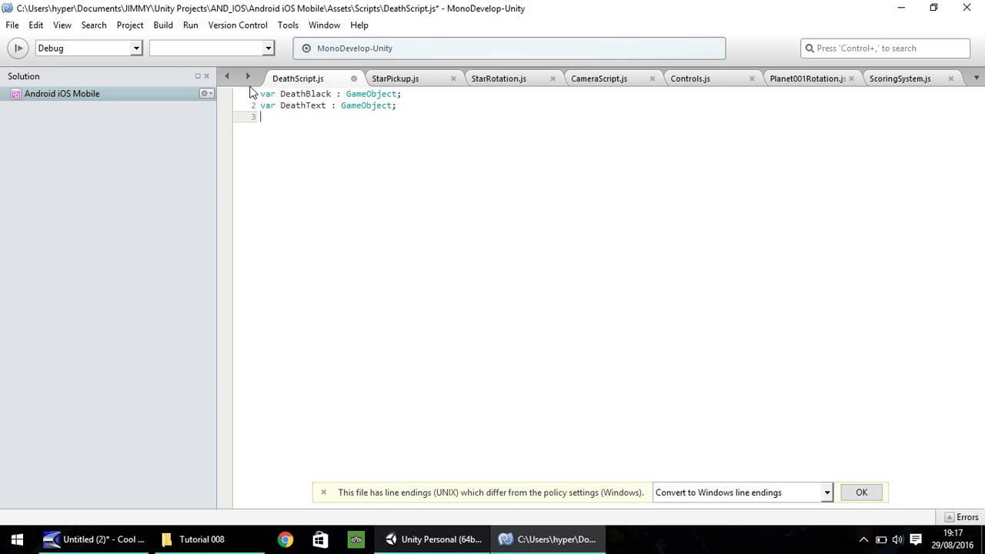
text(var TheRocket : GameObject;)
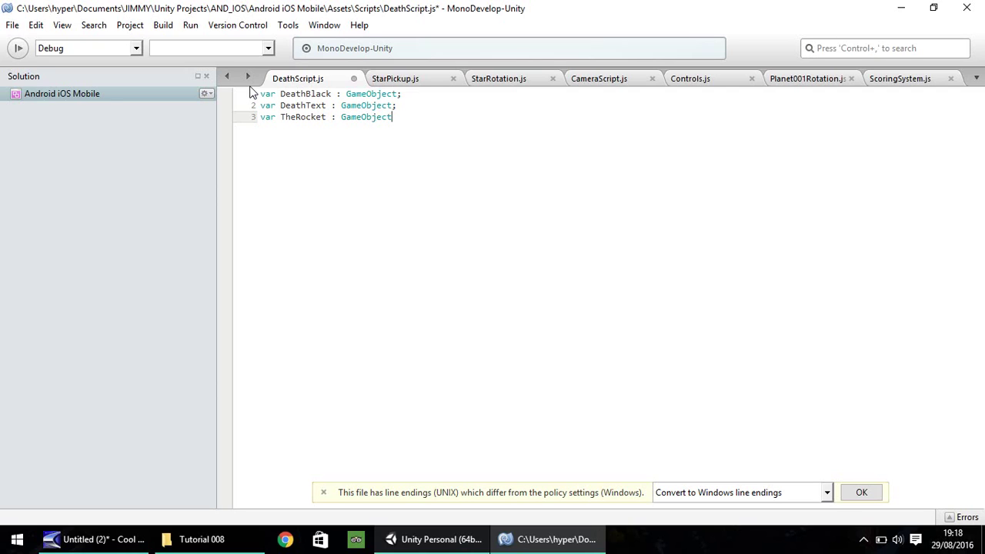
key(Return)
key(Return)
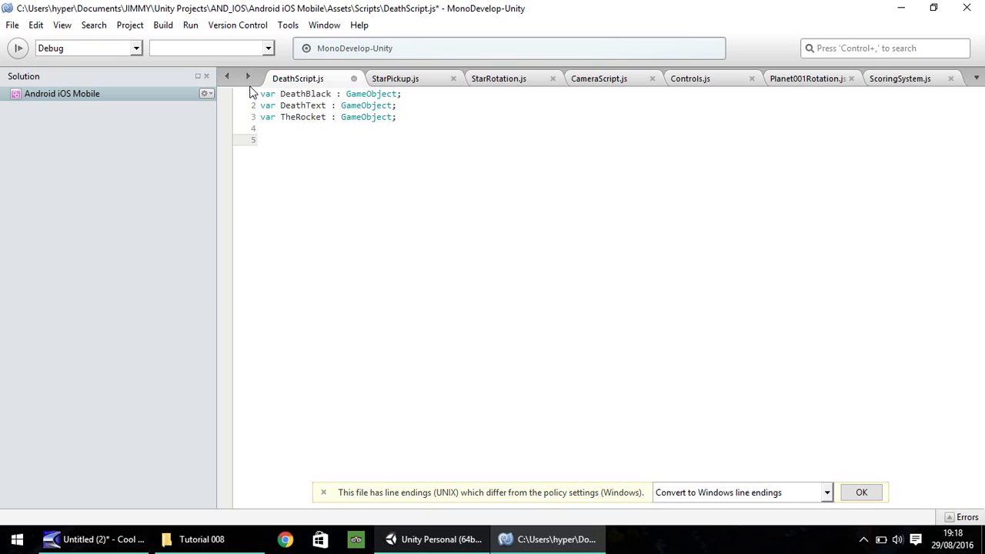
Step: Add the header 'function OnTriggerEnter (col : Collider) {'
text(function OnTriggerEnter ()
text(col)
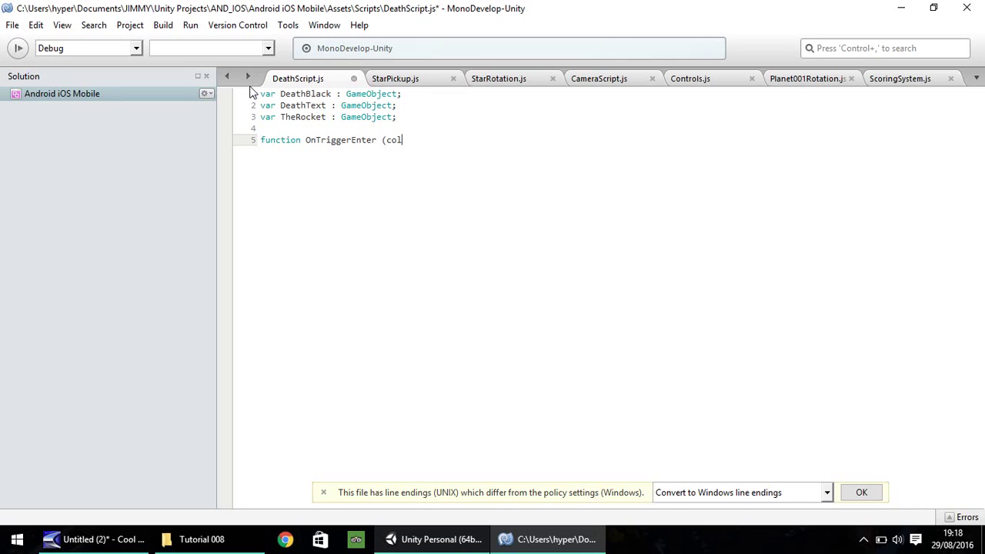
text( :)
text(Collider) {)
key(Return)
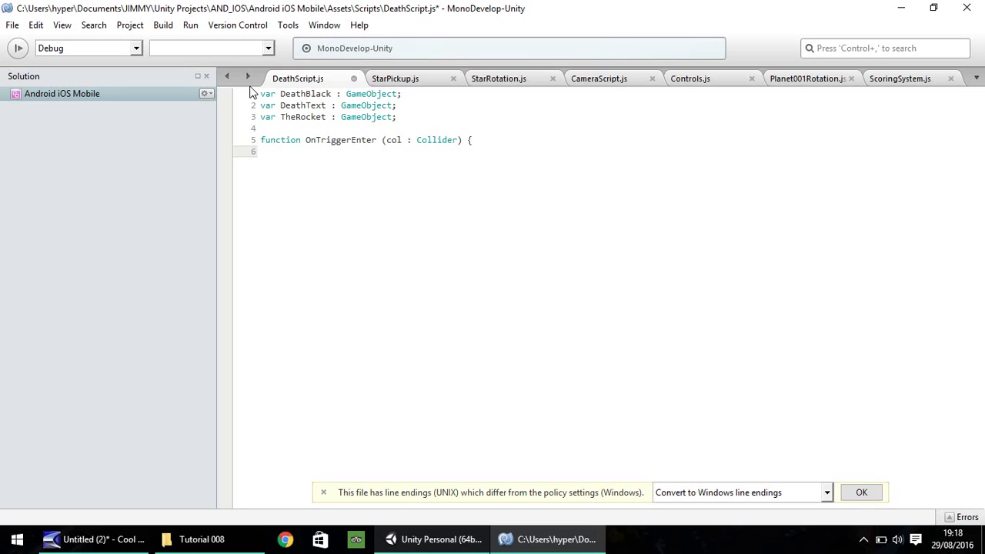
Step: Make DeathBlack and DeathText SetActive(true), TheRocket SetActive(false), close the function and save
text(DeathBlack.SetActi)
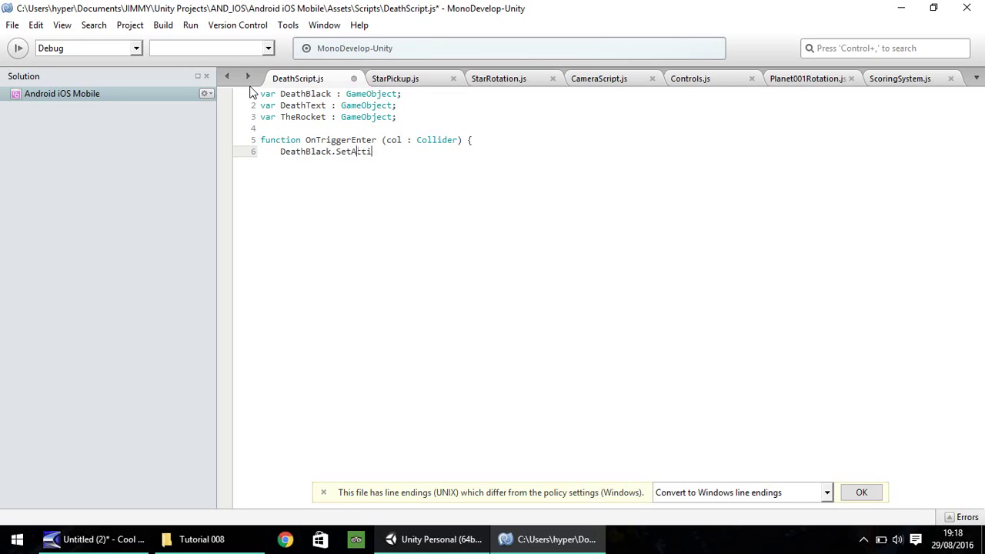
text(ve(true);)
key(Return)
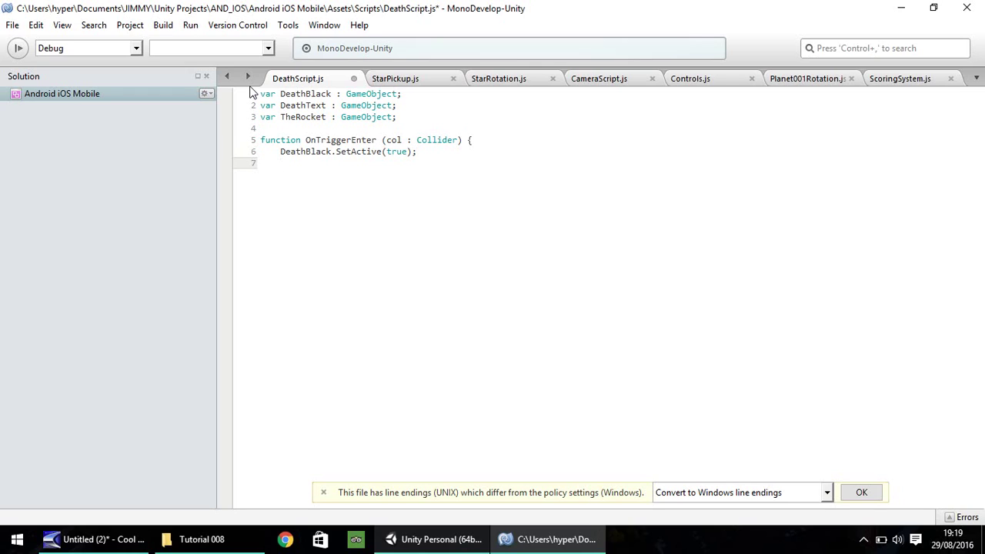
text(DeathText.SetActive(true);)
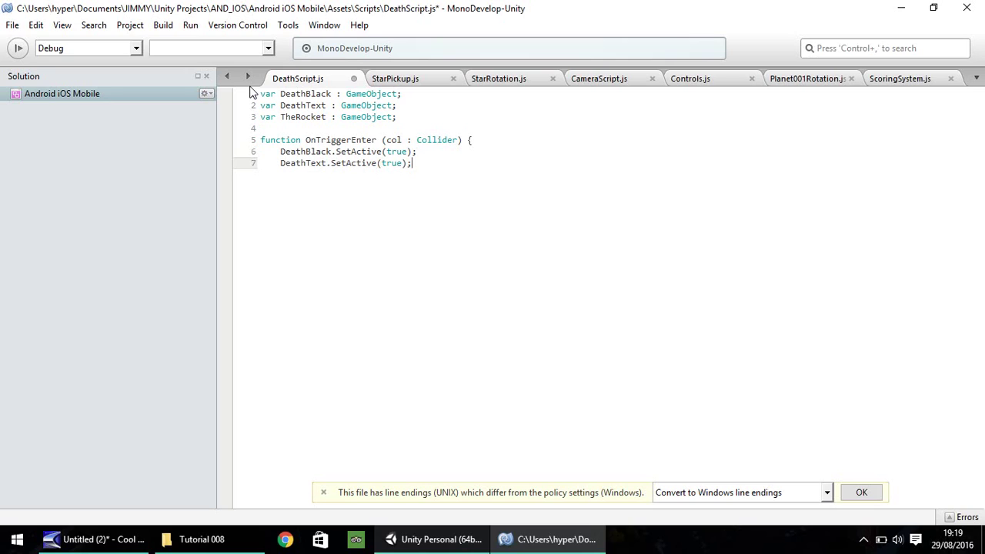
key(Return)
text(TheRocket.)
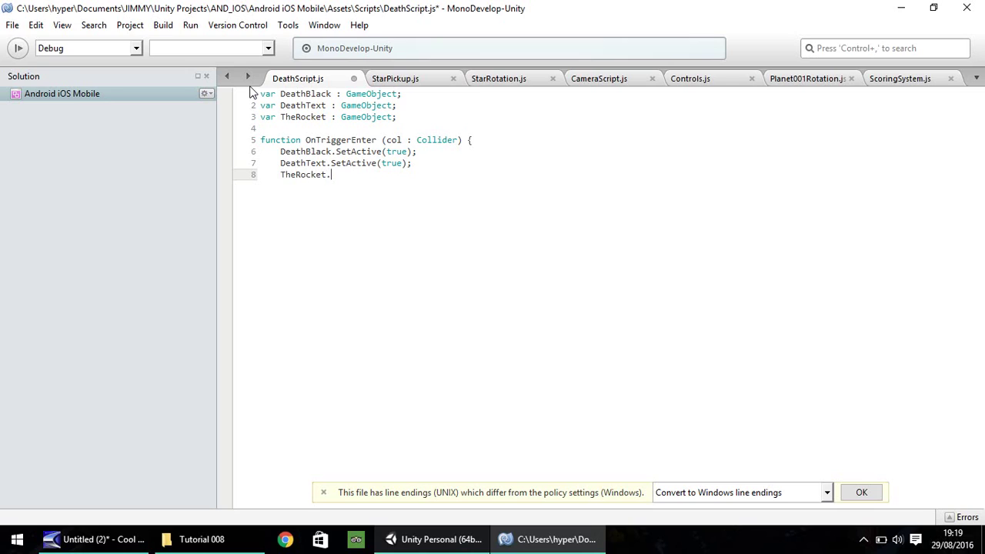
text(SetActive(false);)
key(Return)
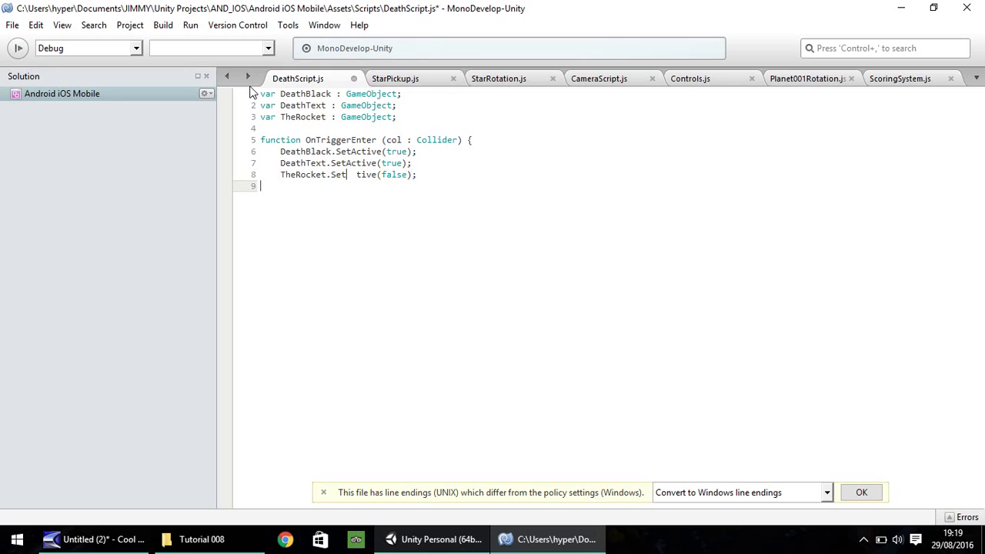
text(})
key(ctrl+s)
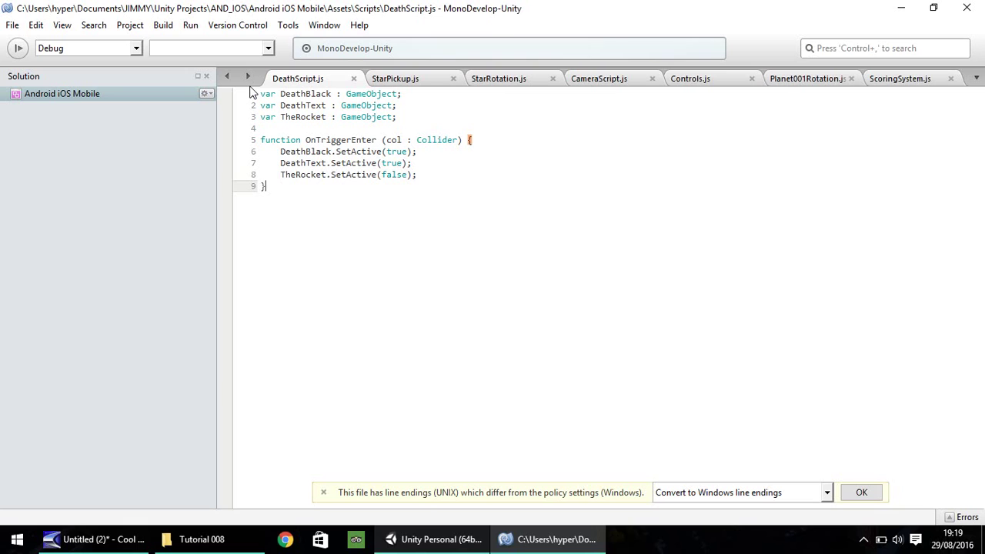
Step: Return to Unity and clear the console's error messages
click(408, 531)
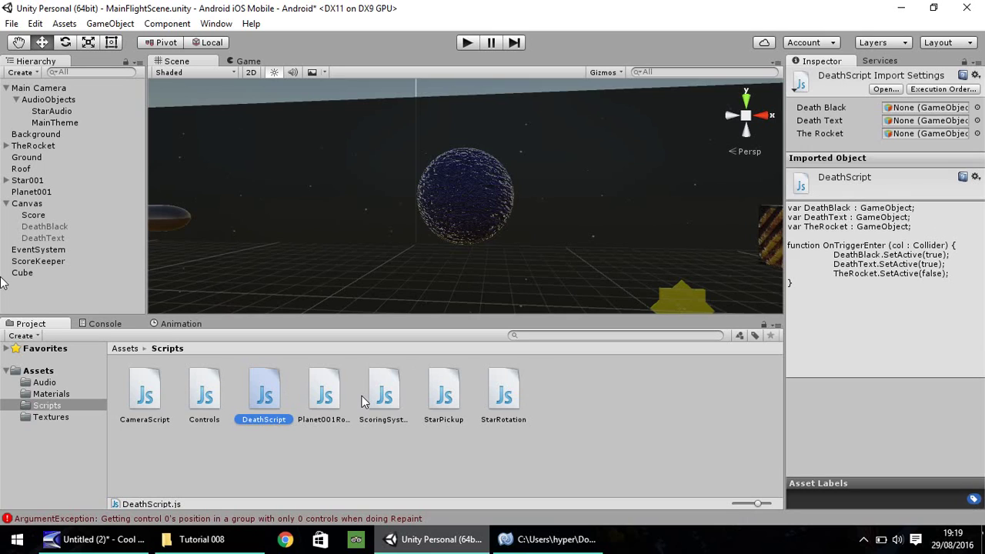
click(102, 325)
click(15, 335)
click(31, 324)
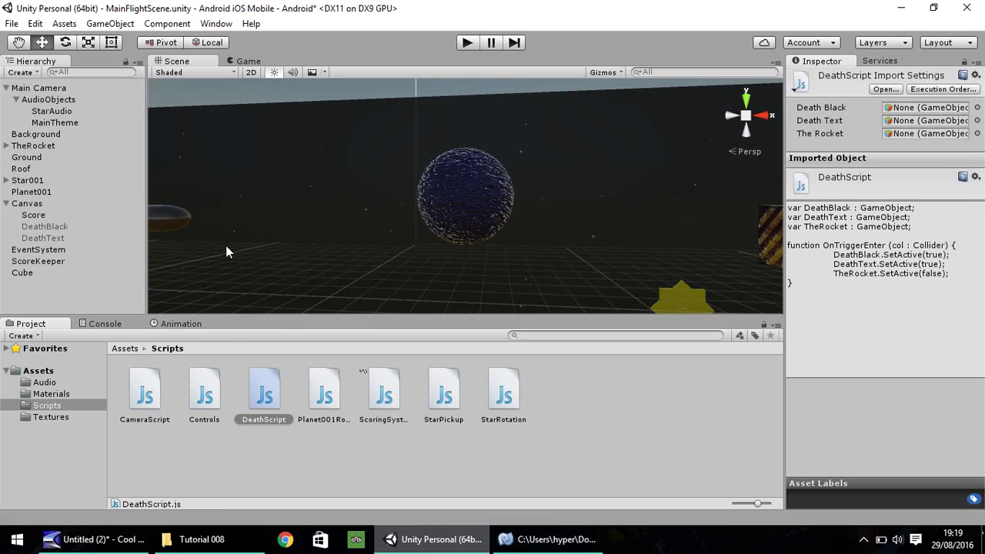
Step: Attach DeathScript to Planet001, link DeathBlack, DeathText and TheRocket to its fields, then save the scene
drag(271, 400, 37, 195)
click(31, 194)
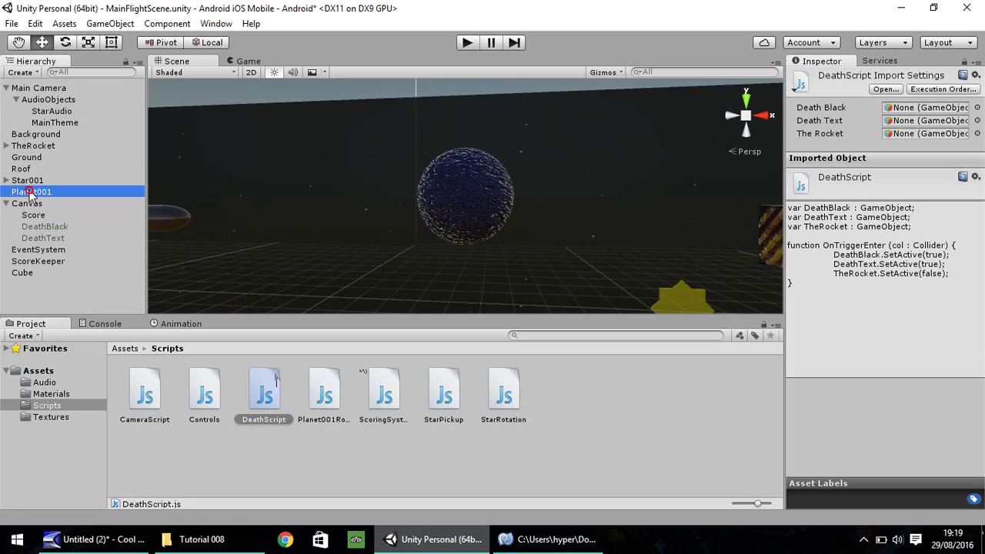
scroll(885, 370, down, 3)
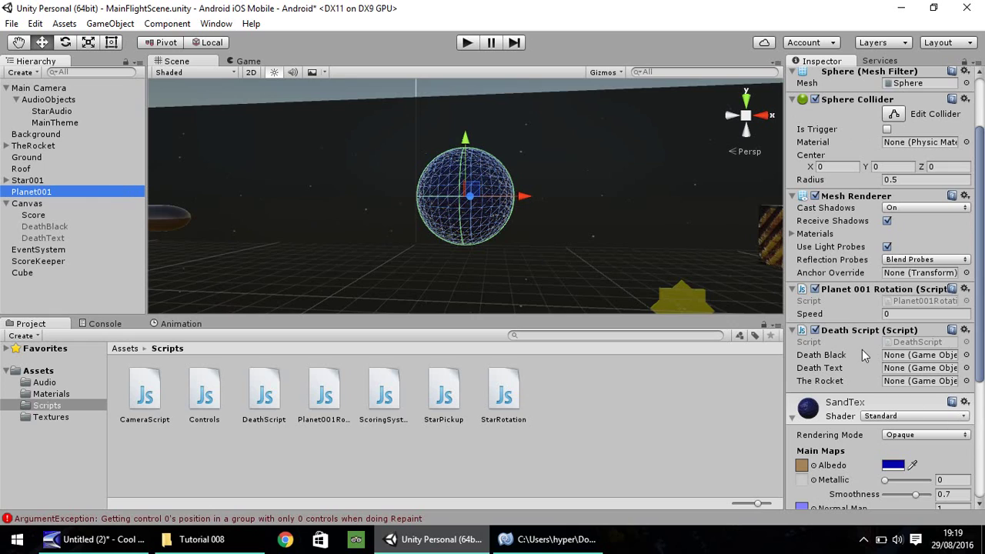
drag(61, 238, 916, 361)
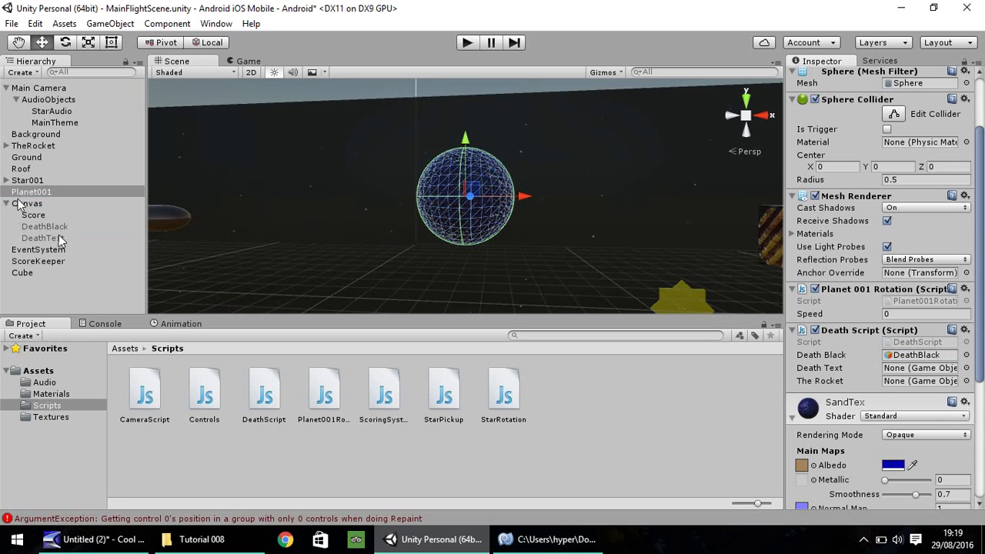
drag(59, 235, 899, 371)
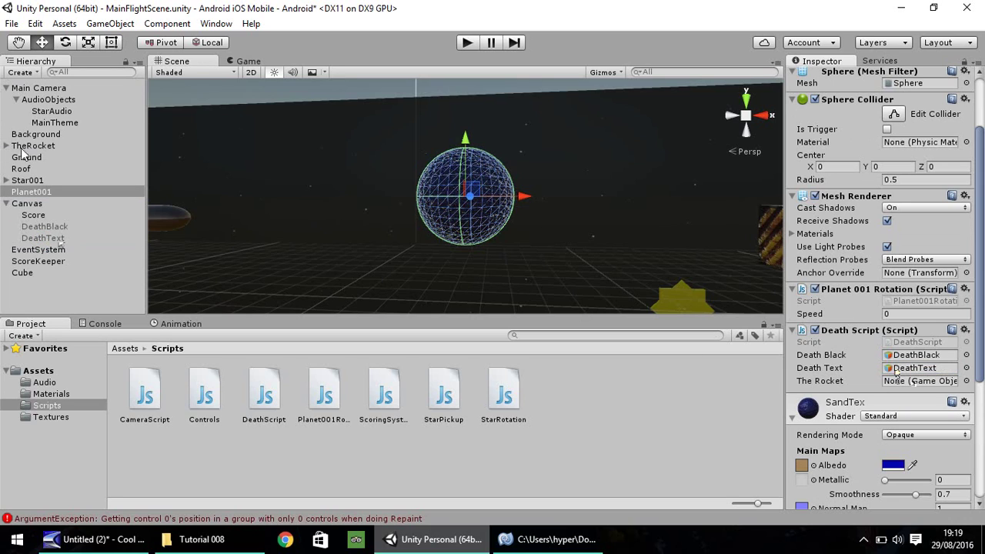
drag(27, 146, 914, 390)
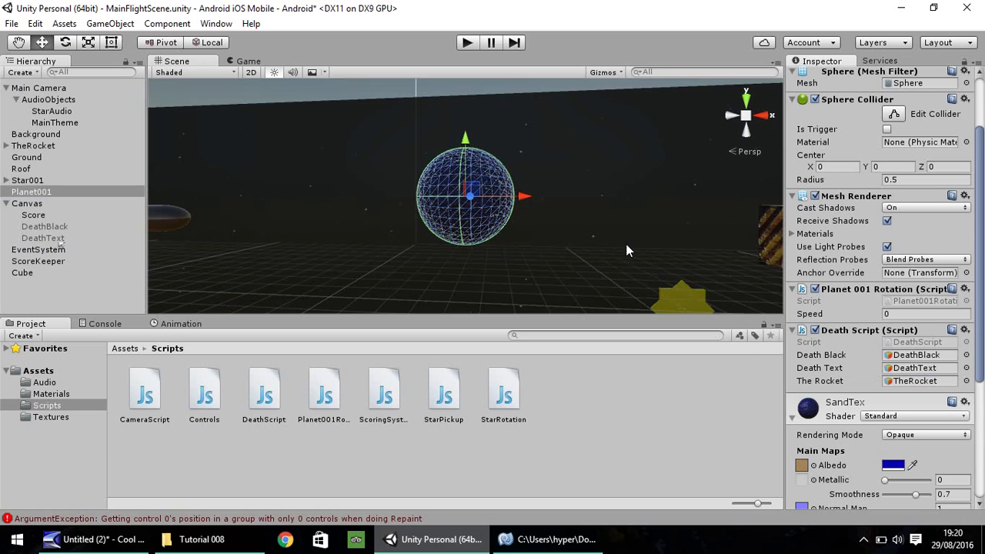
key(ctrl+s)
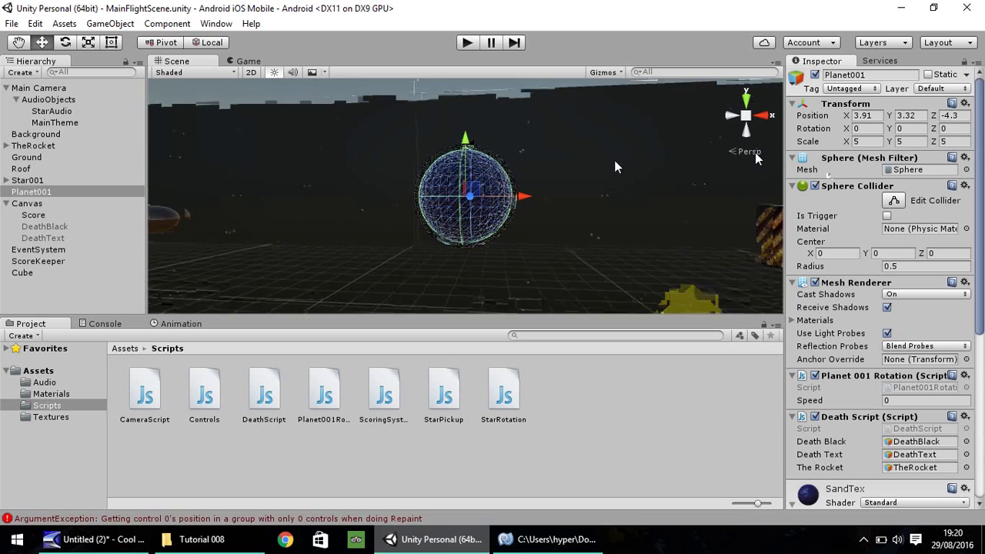
Step: Tick Is Trigger on Planet001's Sphere Collider and play-test until the YOU DIED!! screen appears
click(888, 217)
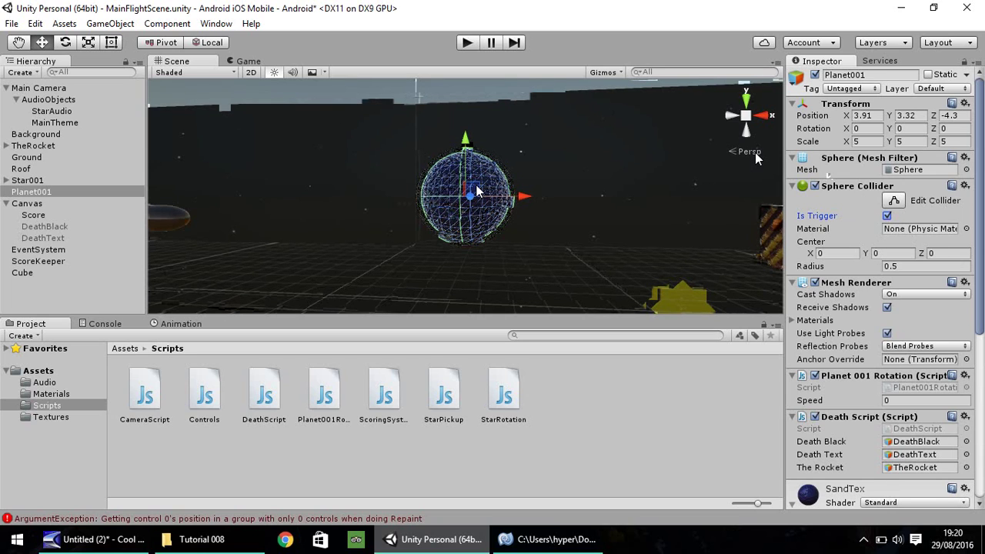
click(466, 44)
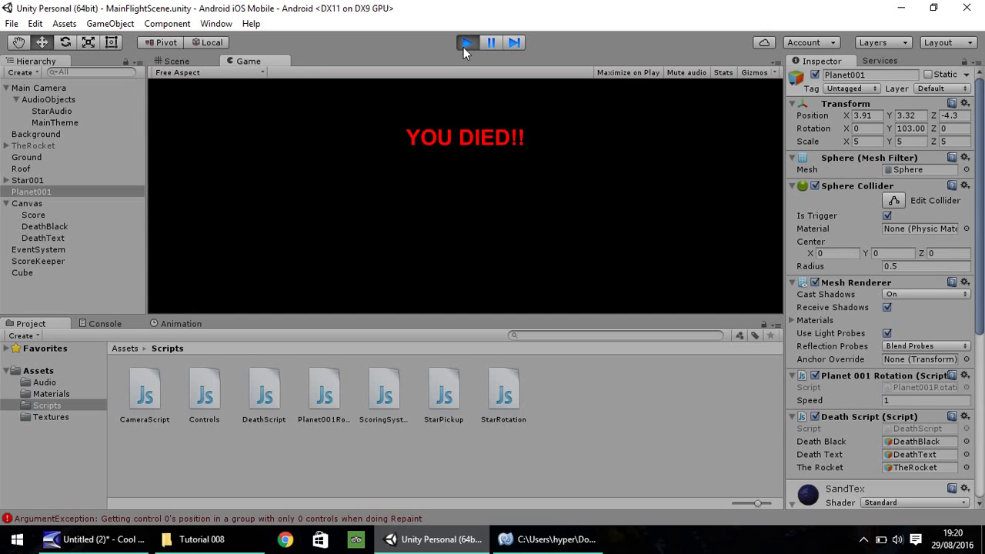
click(469, 42)
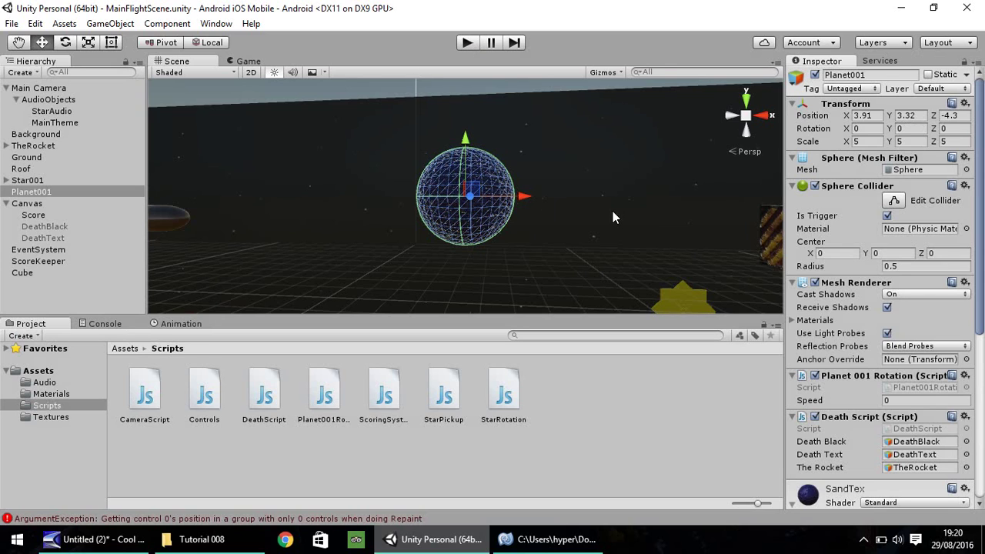
Step: Attach DeathScript to the striped cube and rename it Debris001
middle_drag(613, 218, 315, 193)
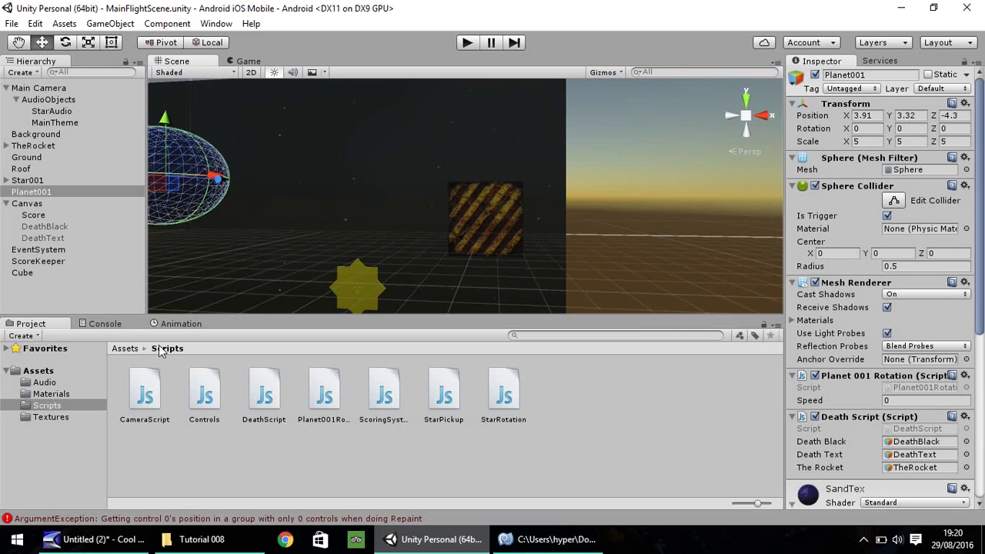
drag(269, 400, 24, 275)
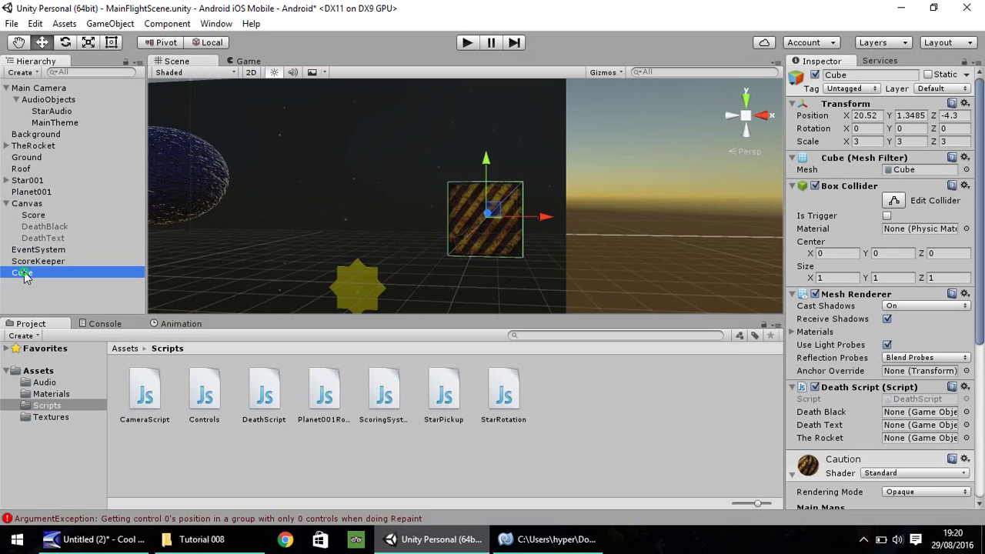
right_click(25, 275)
click(66, 314)
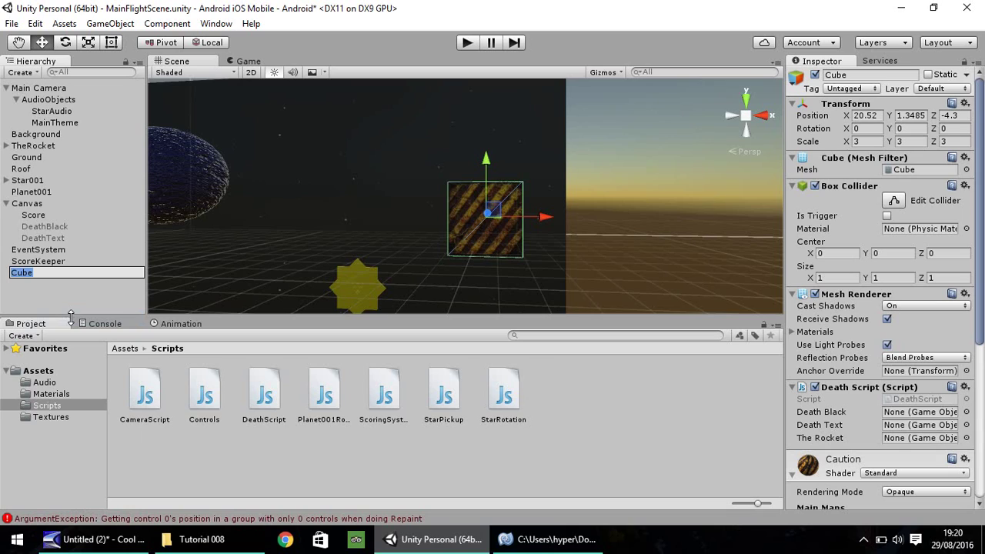
text(Debris00)
text(2)
key(Return)
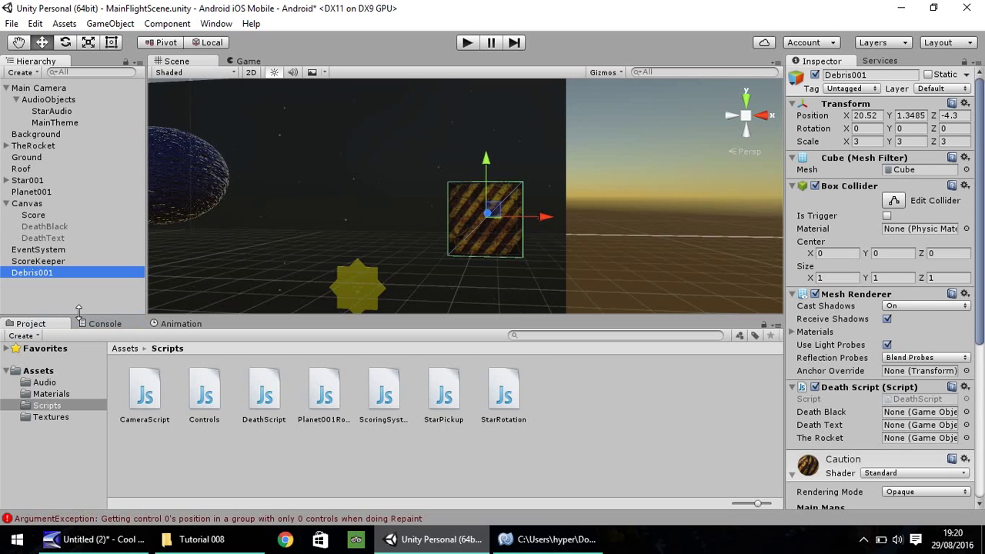
Step: Link DeathText, DeathBlack and TheRocket to Debris001's DeathScript fields, then start a play test
drag(43, 237, 902, 430)
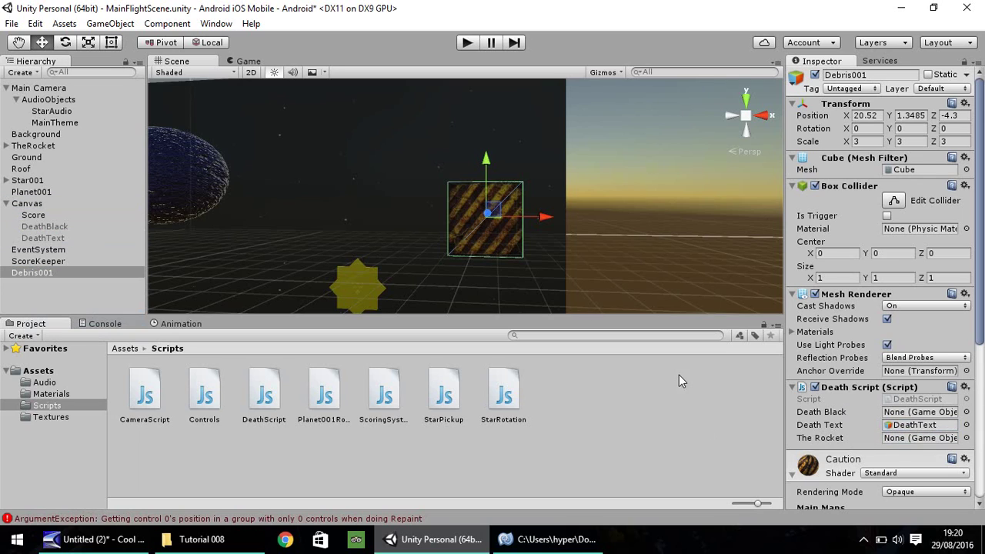
drag(68, 226, 922, 413)
drag(30, 146, 905, 439)
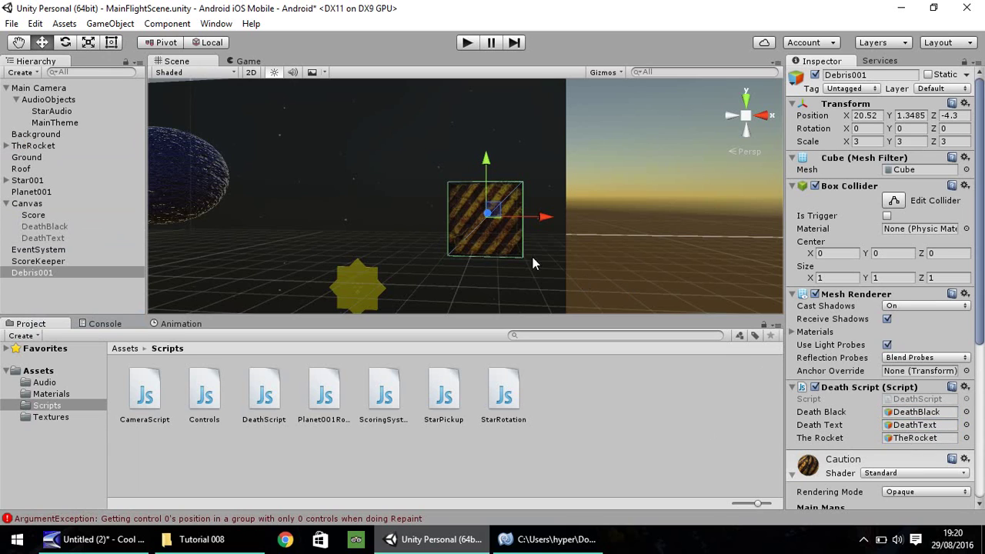
click(468, 42)
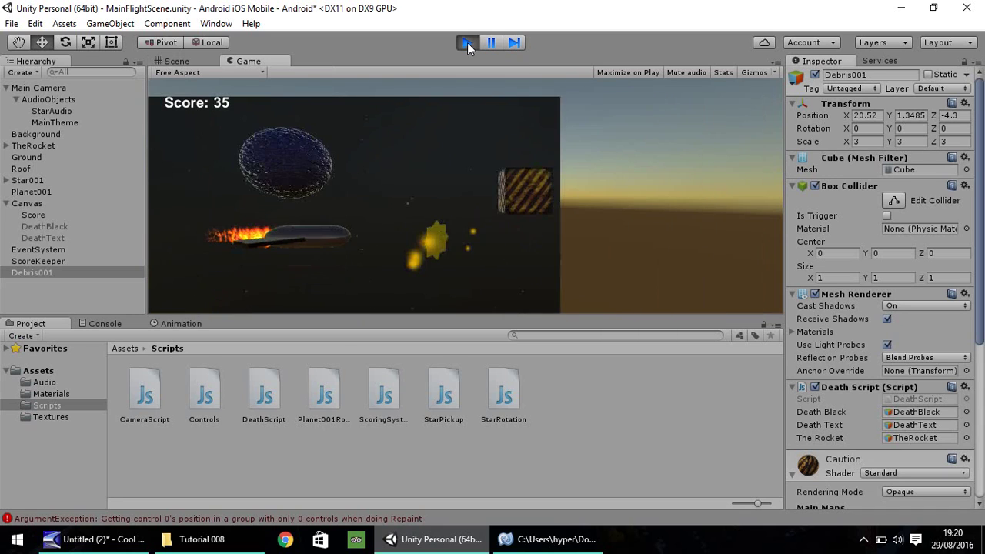
Step: Tick Is Trigger on Debris001's Box Collider and re-test until crashing shows YOU DIED!!
click(467, 42)
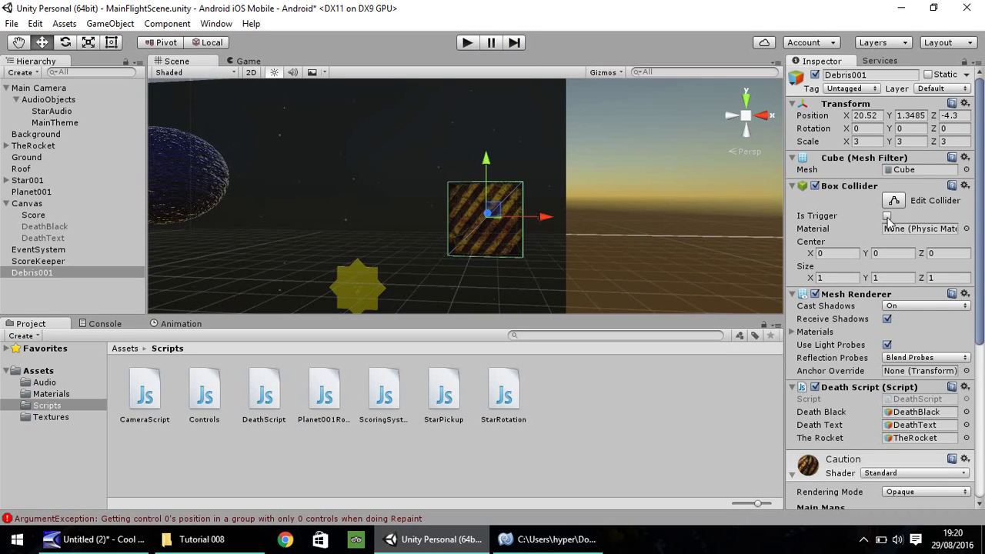
click(887, 216)
click(469, 44)
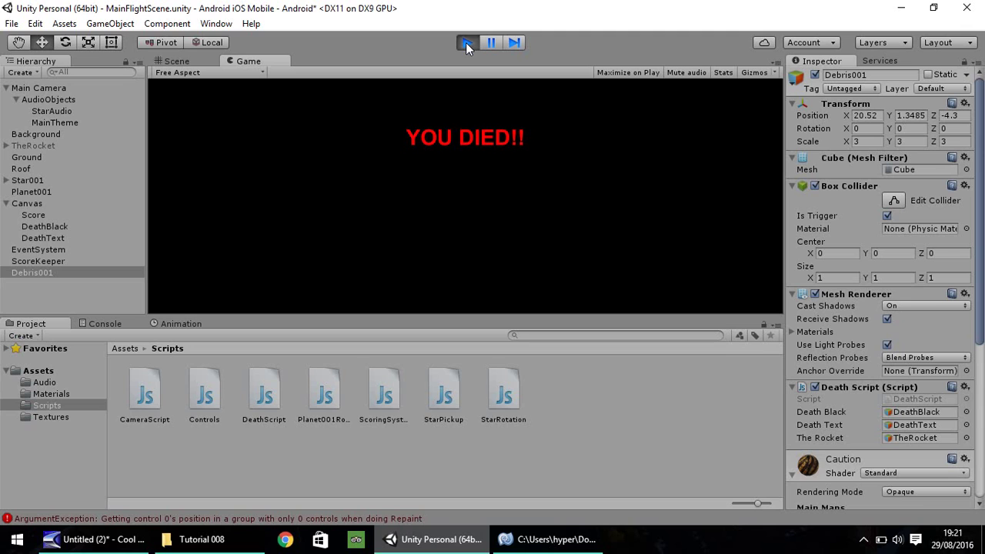
click(466, 43)
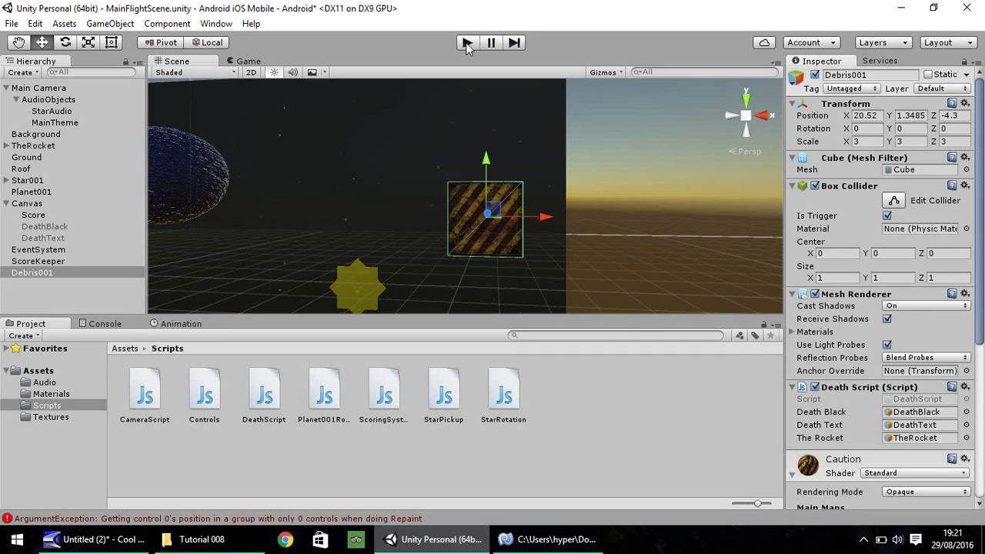